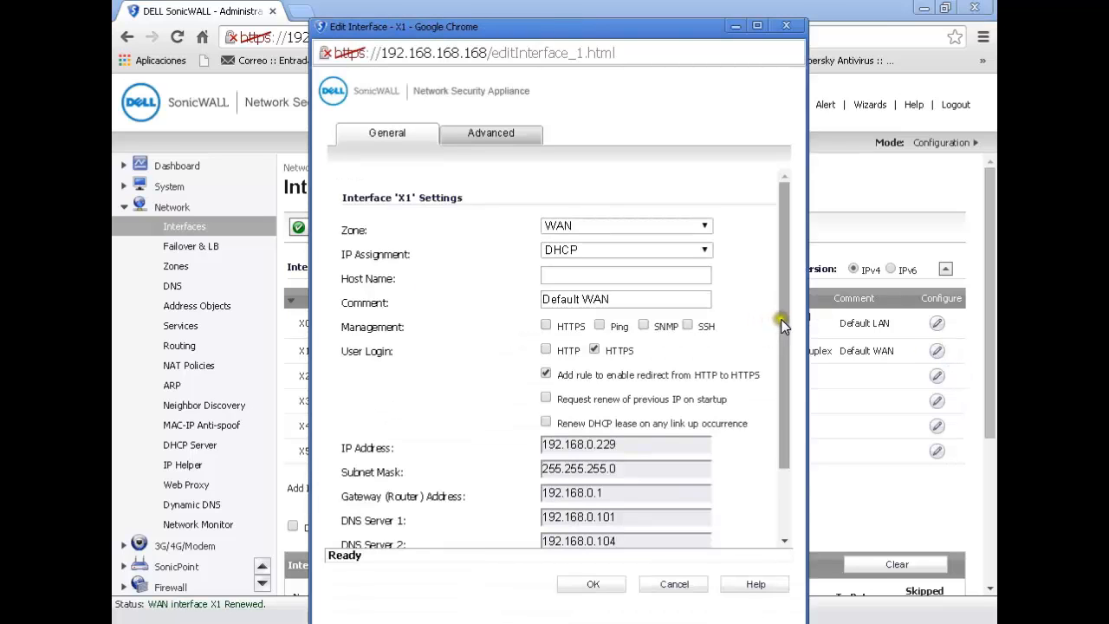
- Review the general settings of the X1 WAN interface and leave its editor without changes
scroll(784, 329, down, 3)
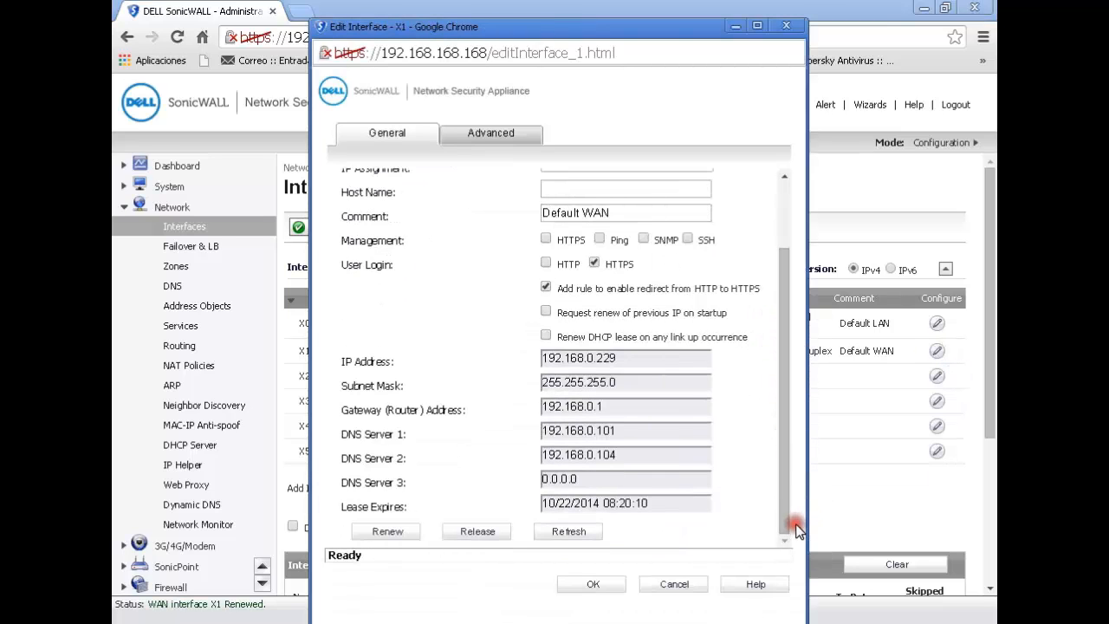
click(756, 26)
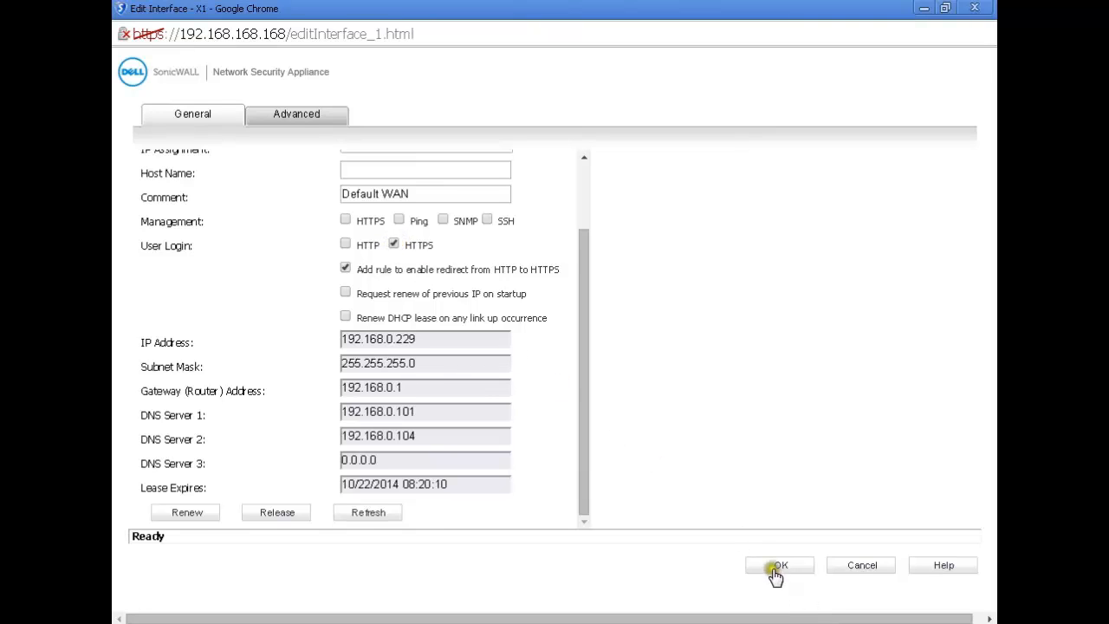
click(861, 564)
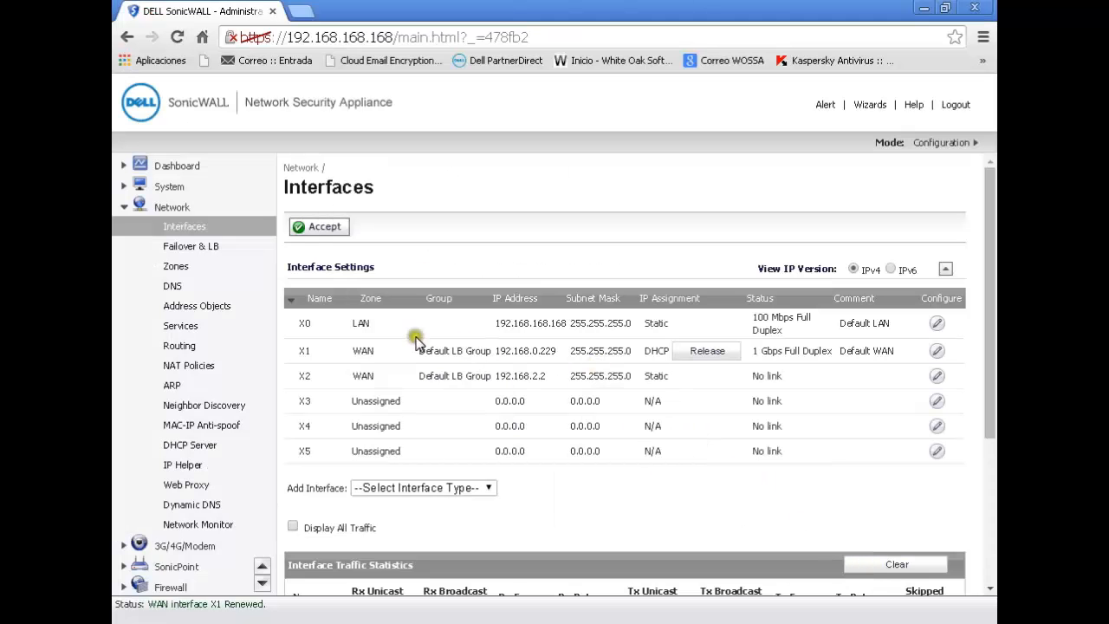
- Check the general settings of the WAN zone, including its SSLVPN access option, and close its editor
click(178, 268)
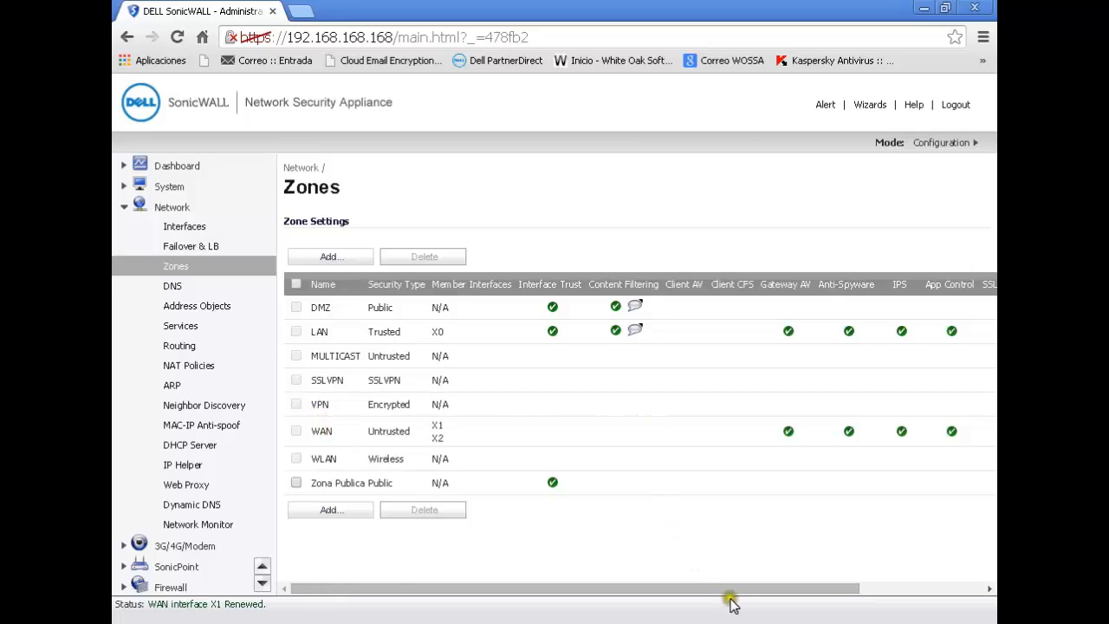
drag(737, 586, 983, 470)
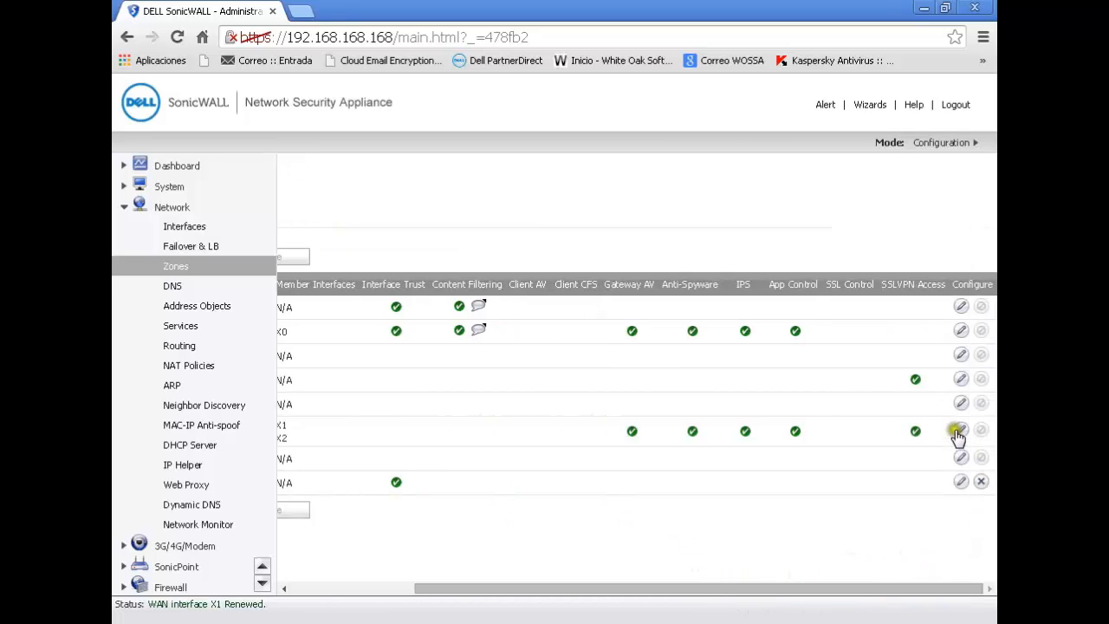
click(958, 430)
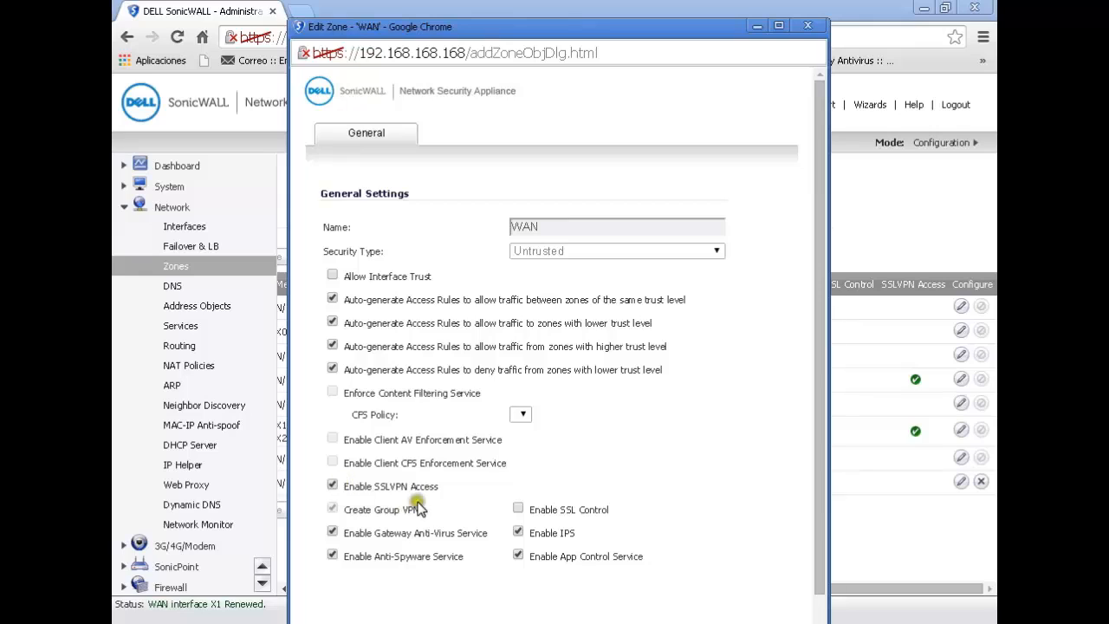
click(809, 27)
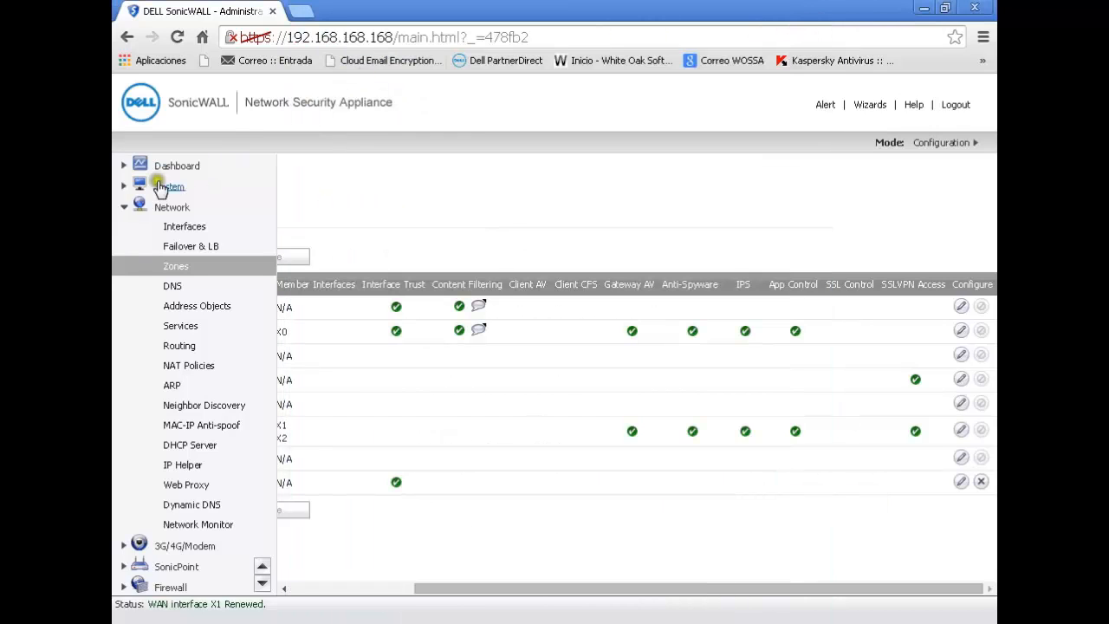
- Check the SSL VPN server settings for the WAN zone's access status and the SSL VPN port
click(126, 208)
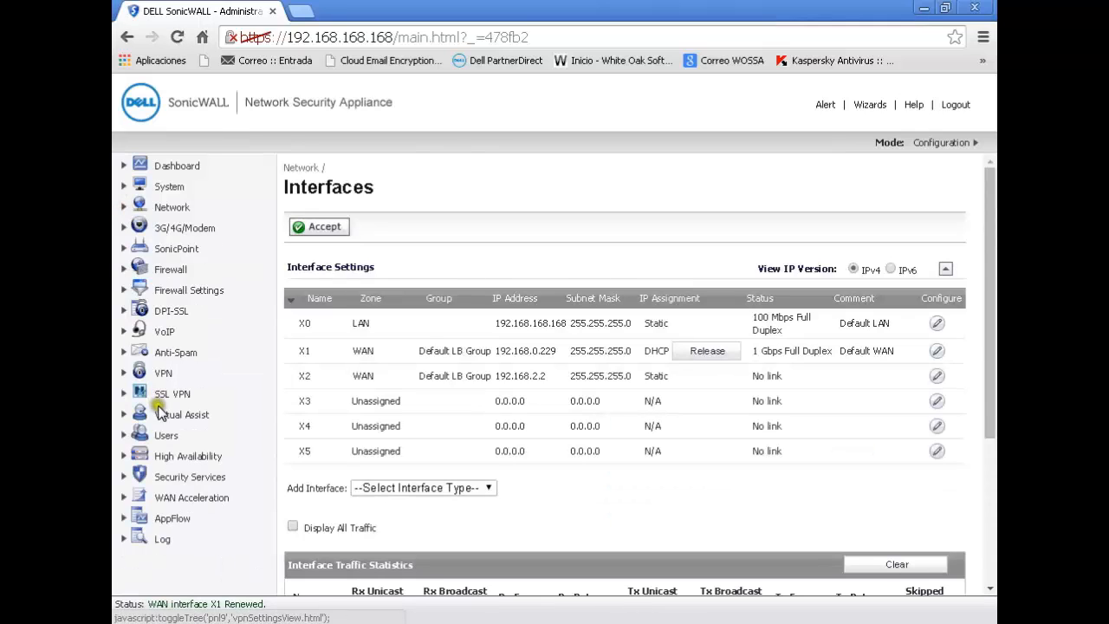
click(168, 394)
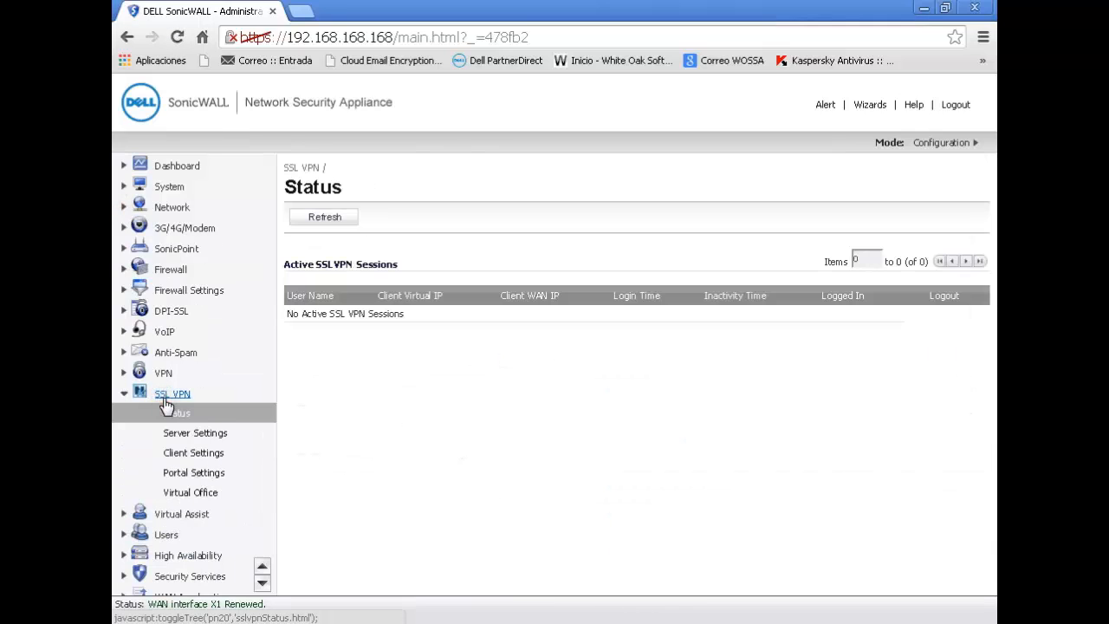
click(202, 433)
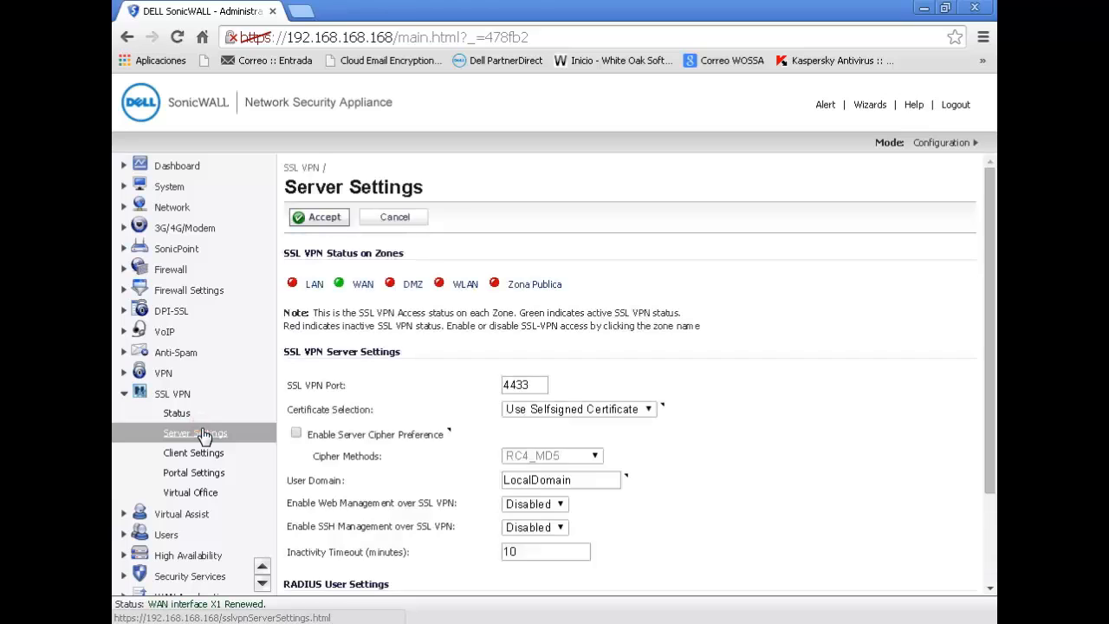
click(339, 284)
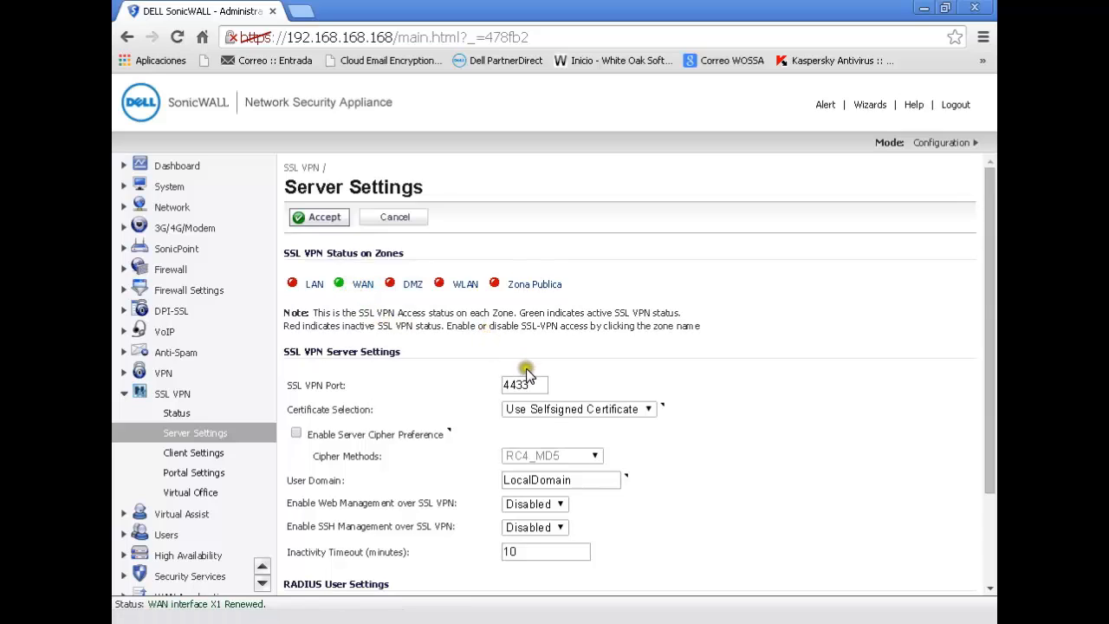
drag(529, 384, 487, 384)
click(549, 384)
- Open the Default Device Profile from the SSL VPN client settings for editing, keeping SSLVPN as its IPv4 zone
click(182, 458)
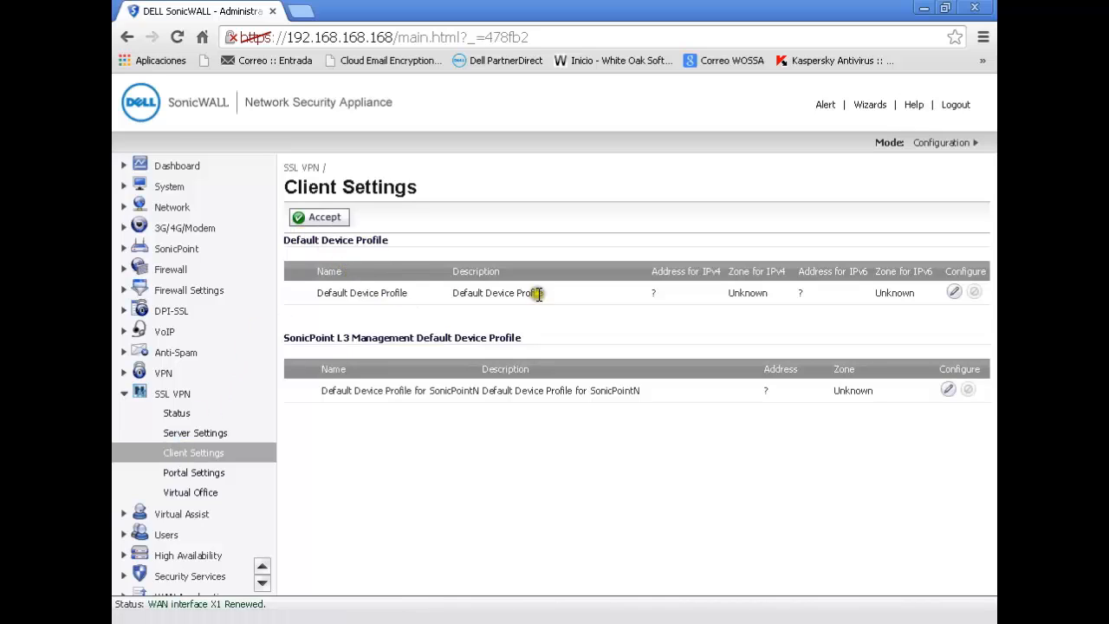
click(957, 292)
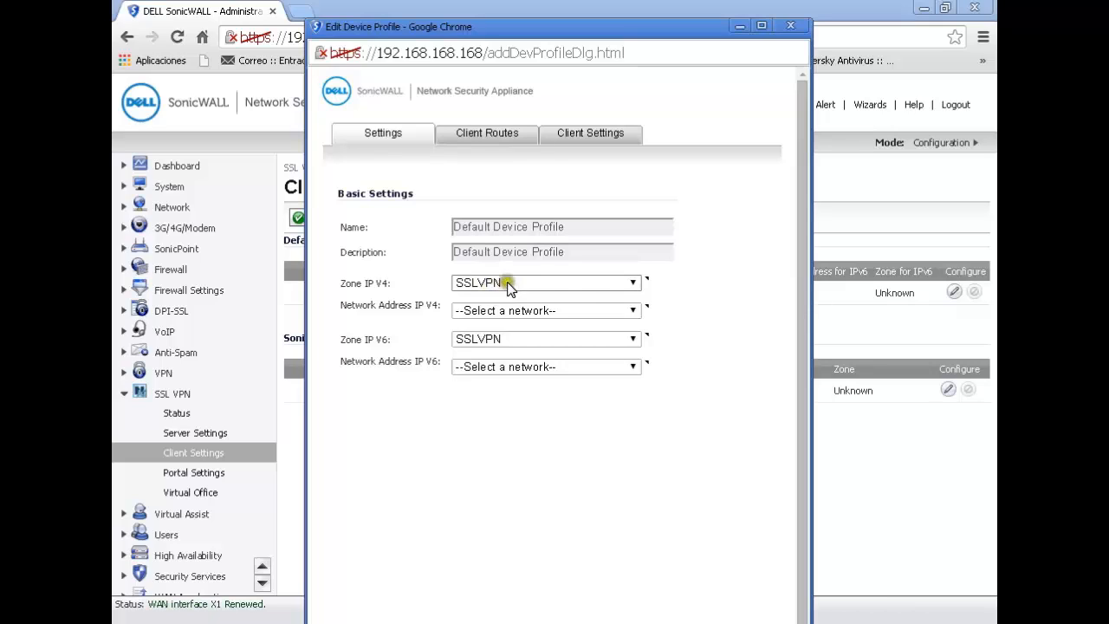
click(622, 286)
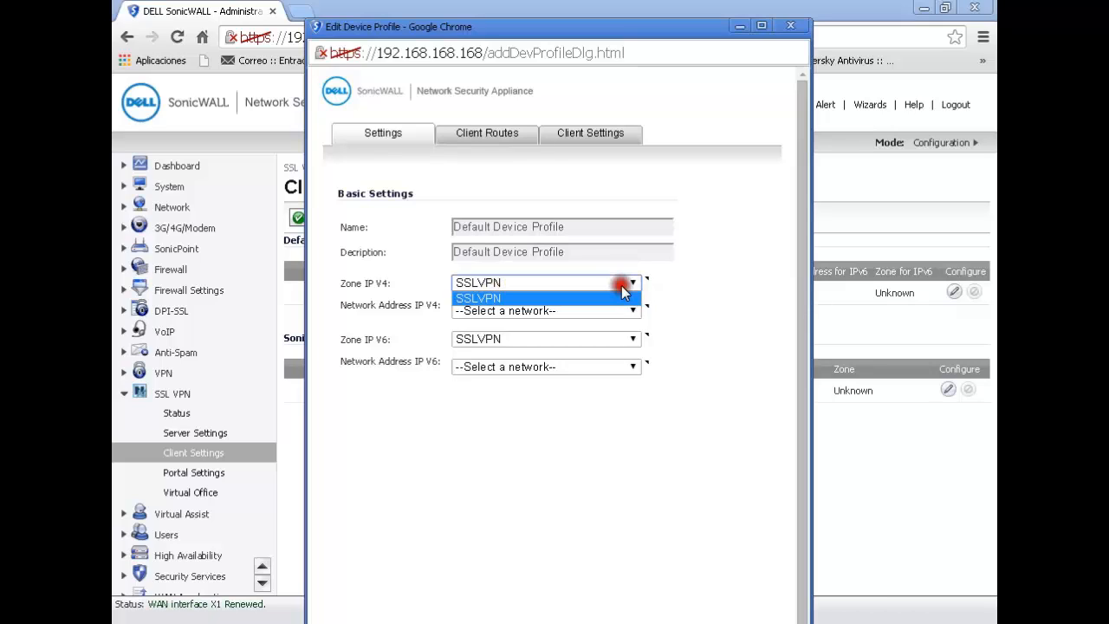
click(622, 286)
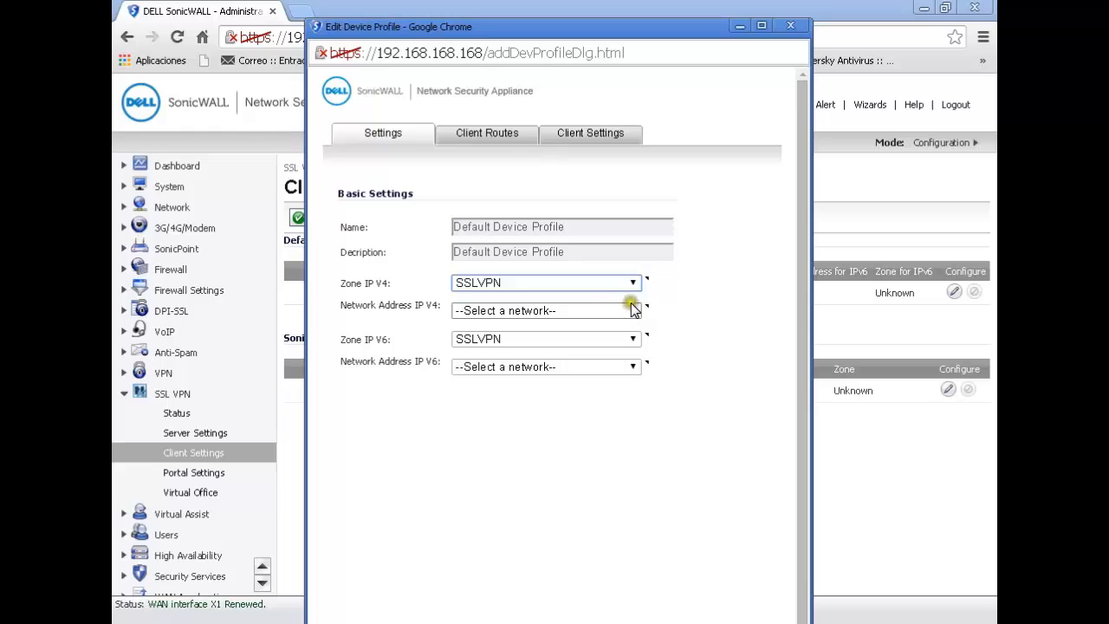
- Create a new IPv4 network address object named "IP pool" with zone assignment SSLVPN and type Range
click(632, 310)
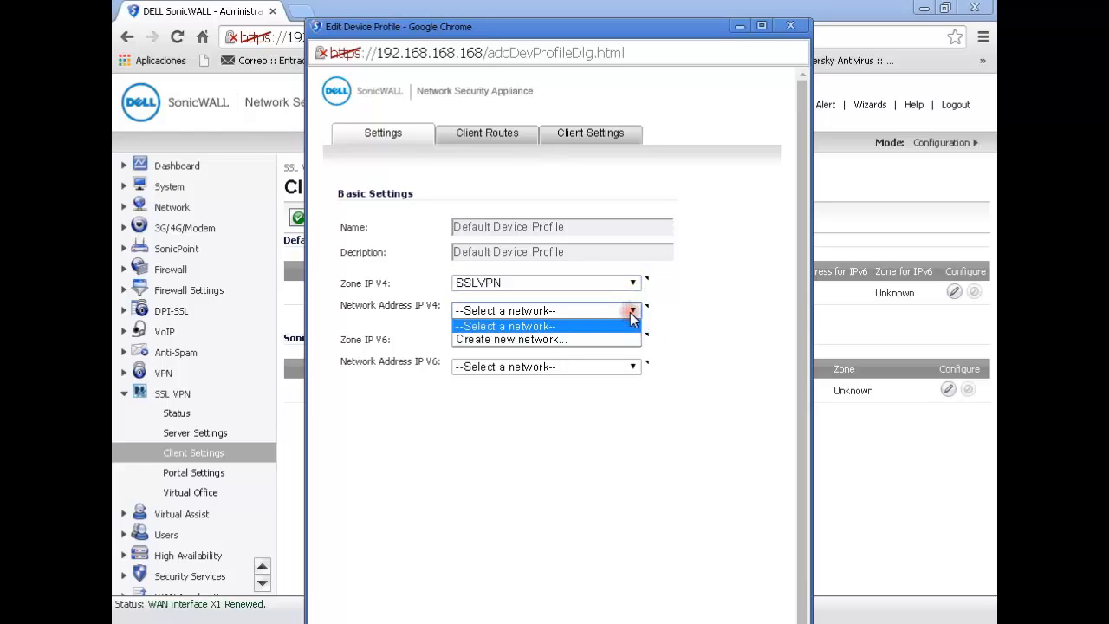
click(568, 336)
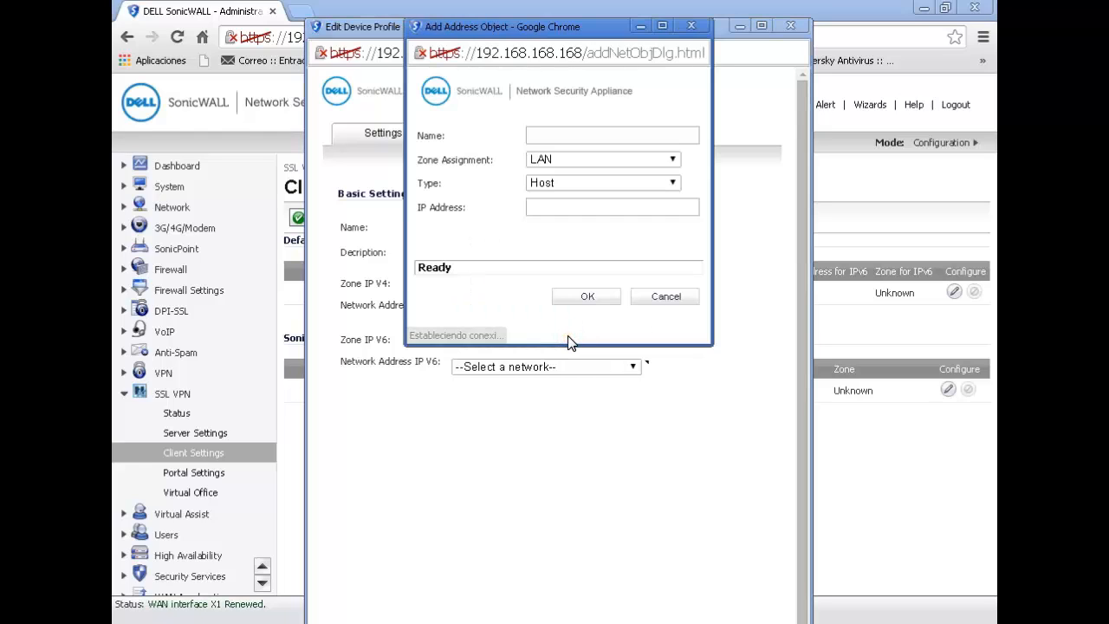
drag(521, 26, 522, 110)
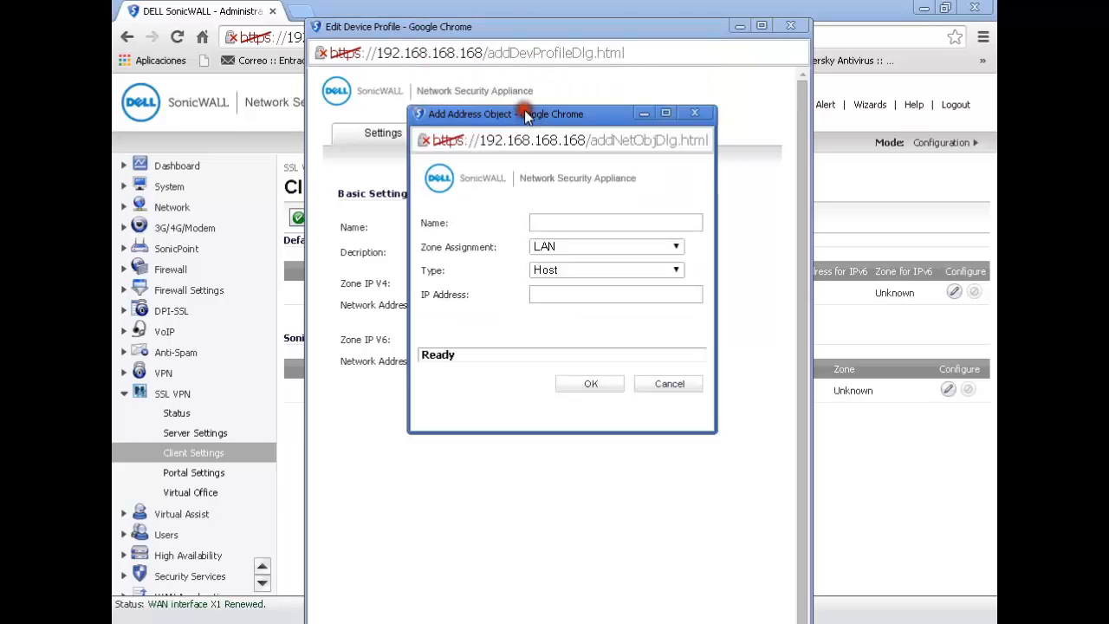
click(548, 218)
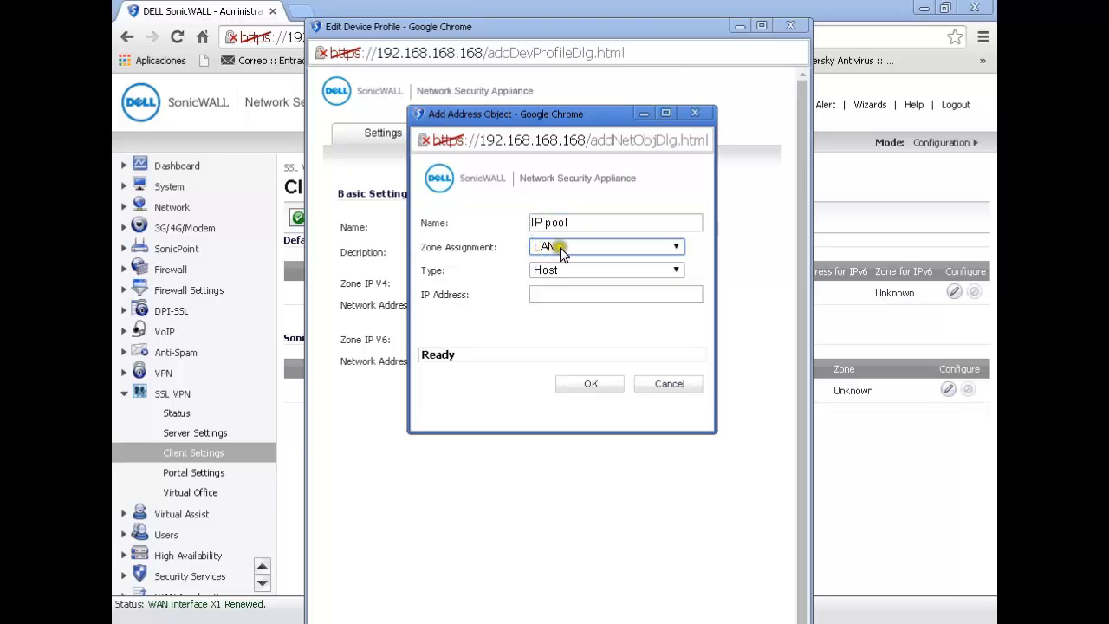
click(568, 247)
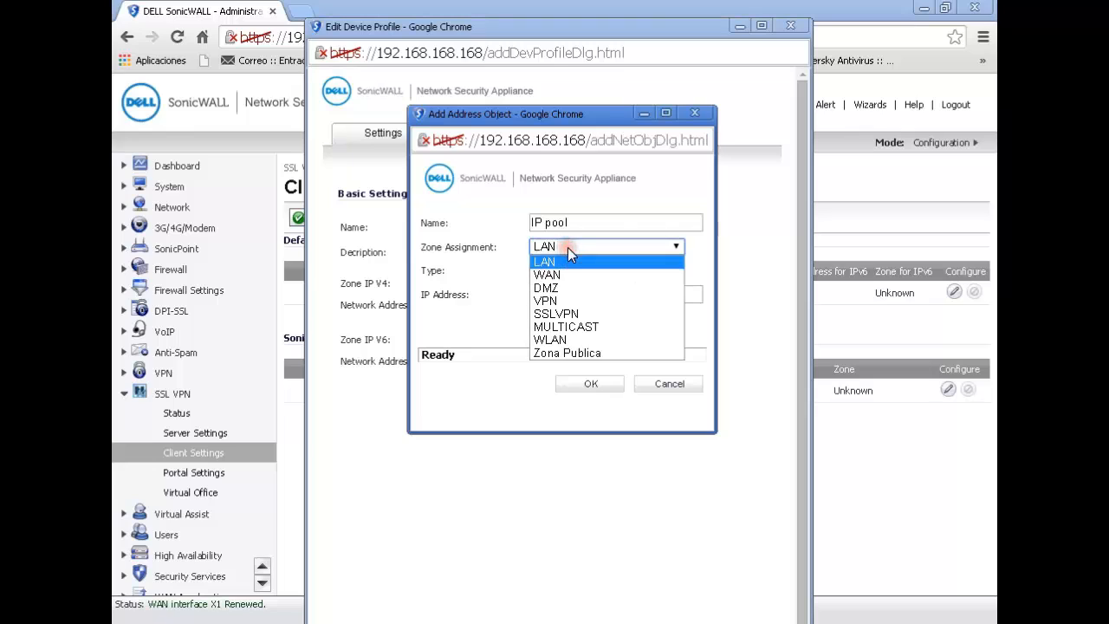
click(571, 314)
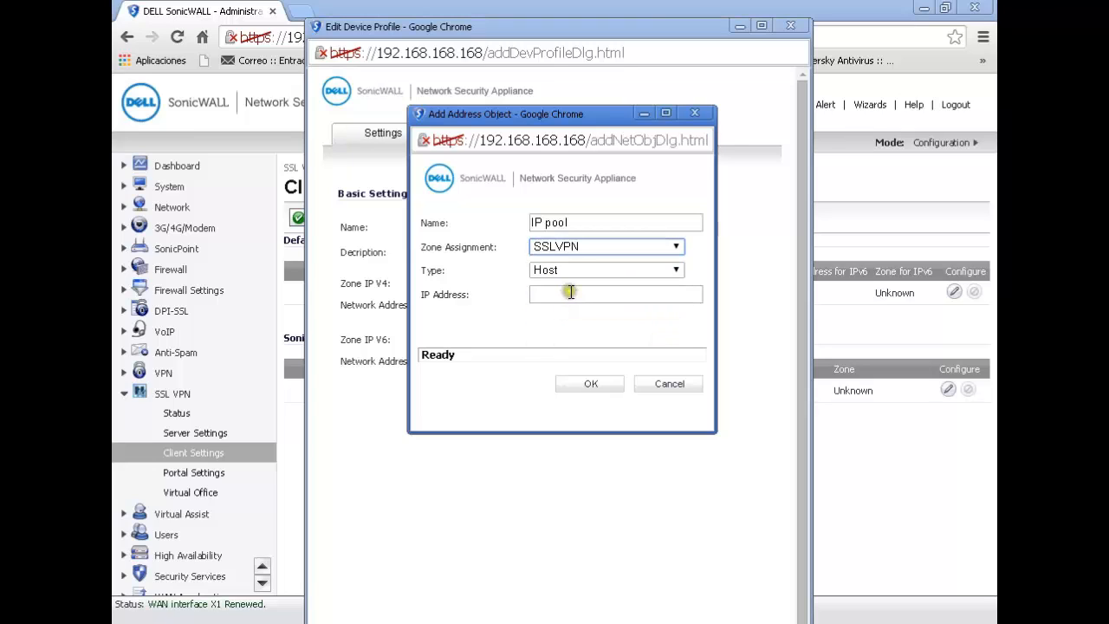
click(577, 271)
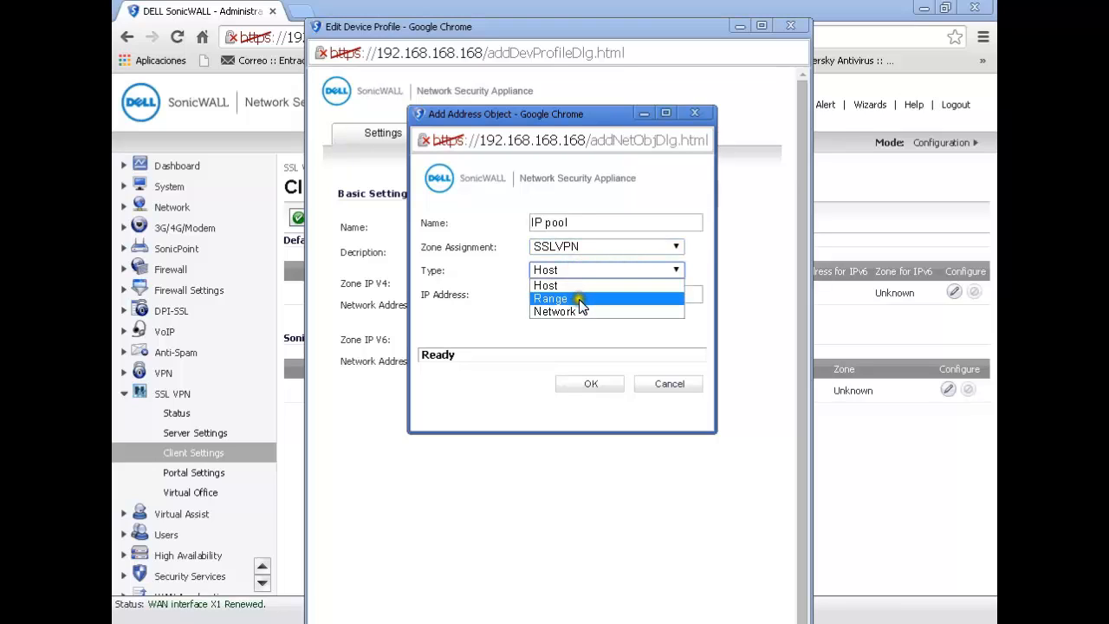
click(577, 298)
- Set the address range from 192.168.168.250 to 192.168.168.254 and save the IP pool object
click(559, 295)
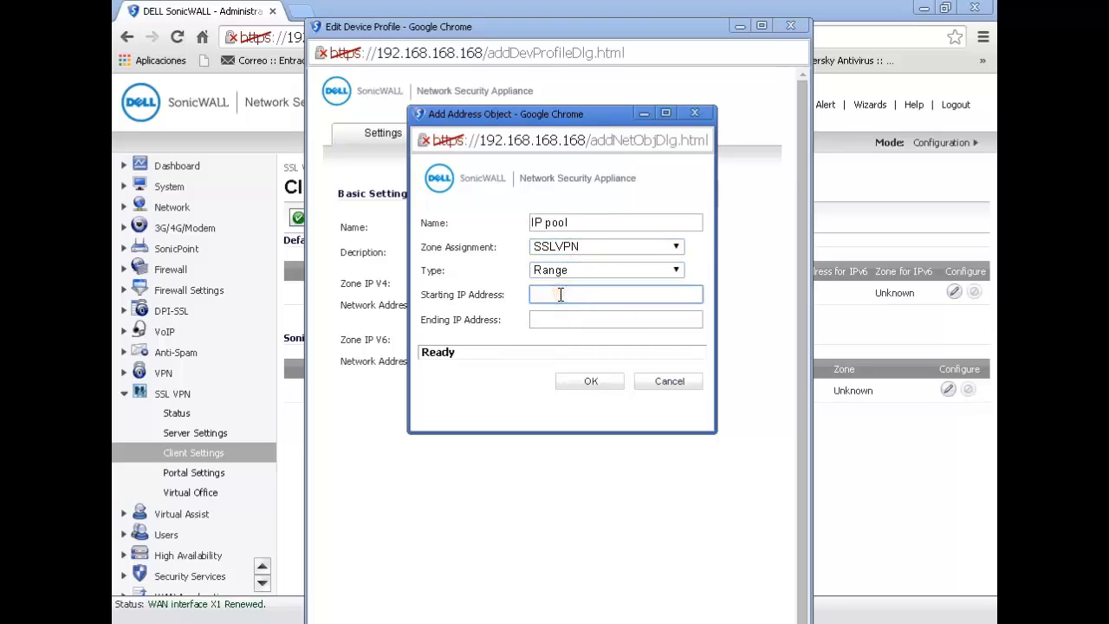
text(192.168.168.250)
key(Tab)
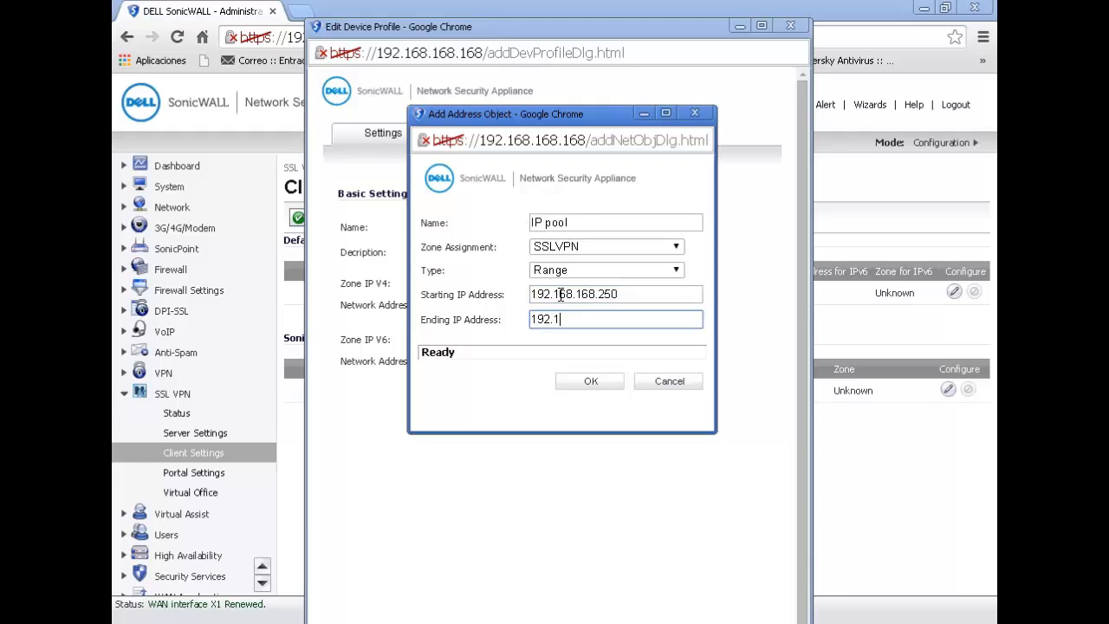
text(192.168.168.254)
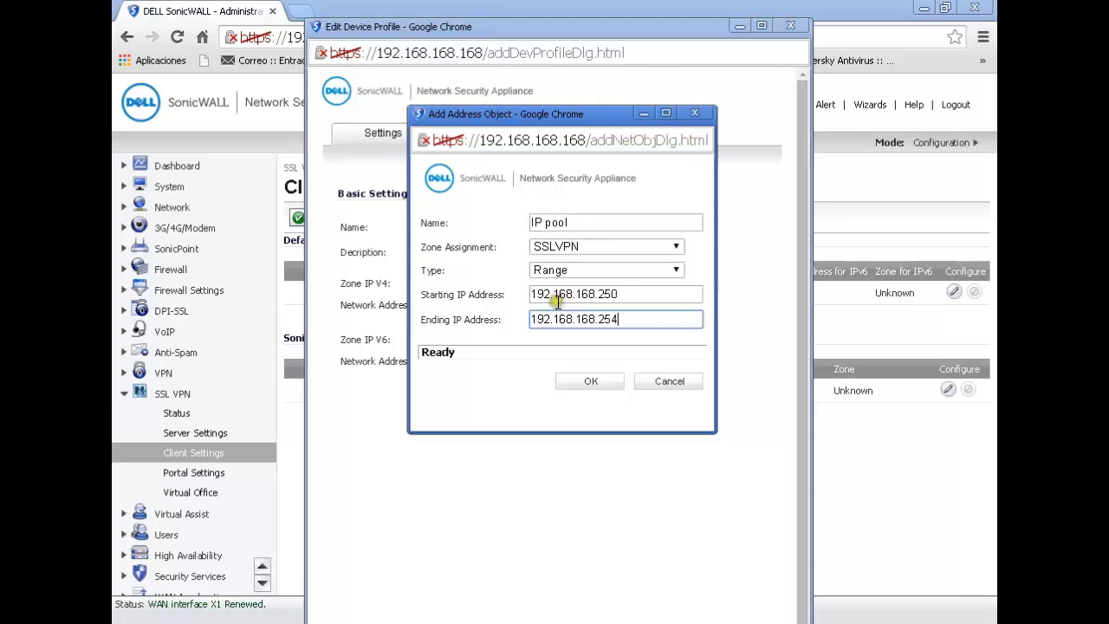
click(586, 378)
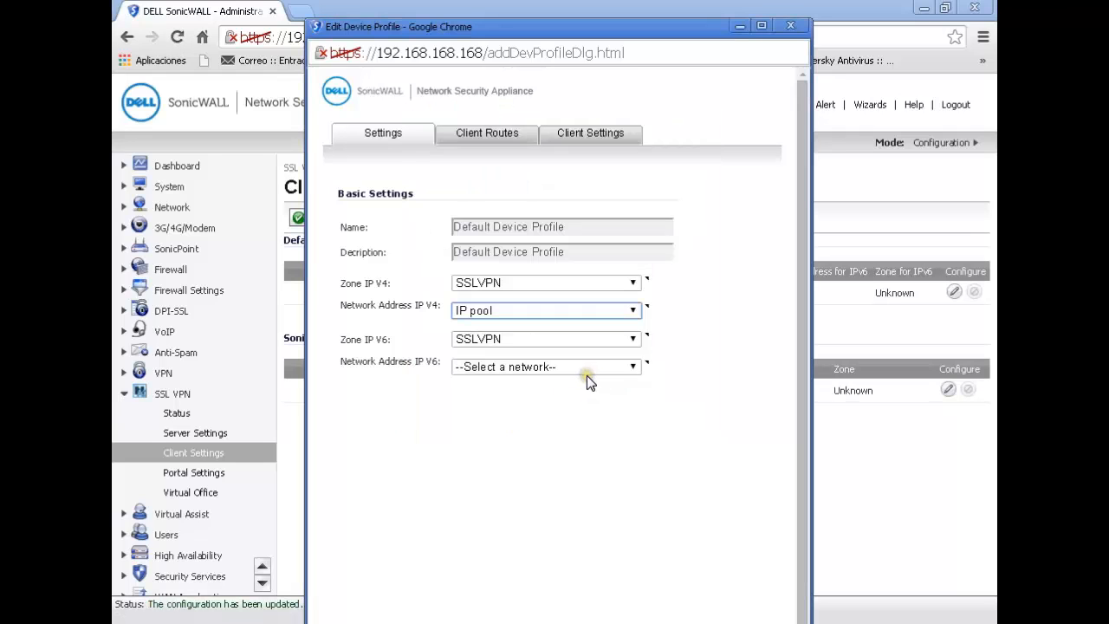
- Add X0 Subnet to the device profile's client routes
click(486, 133)
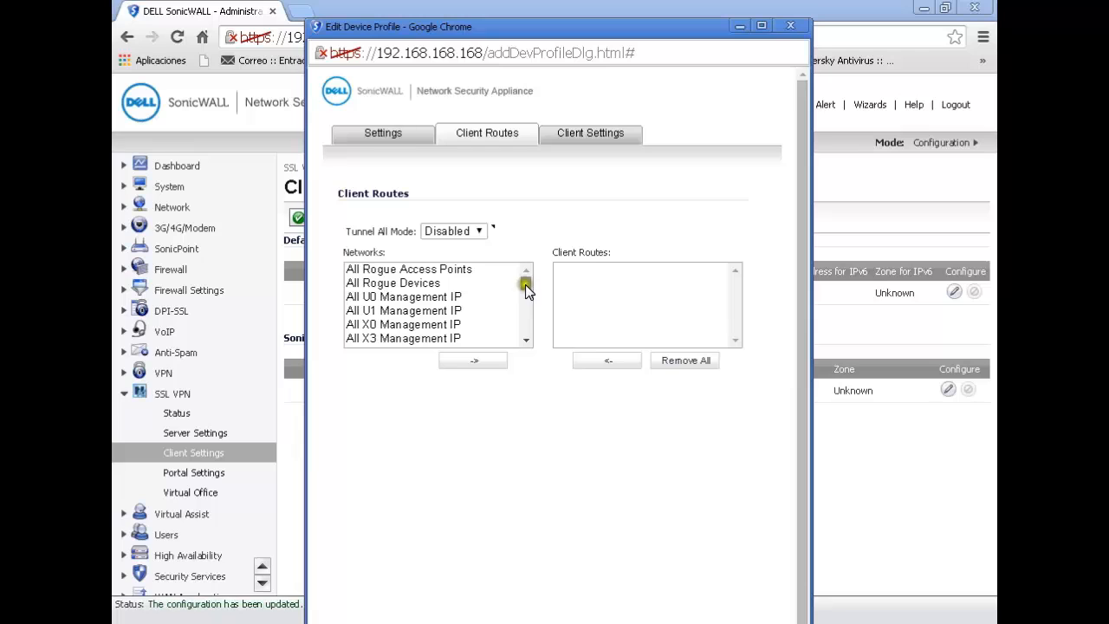
drag(526, 286, 524, 325)
click(390, 338)
click(458, 366)
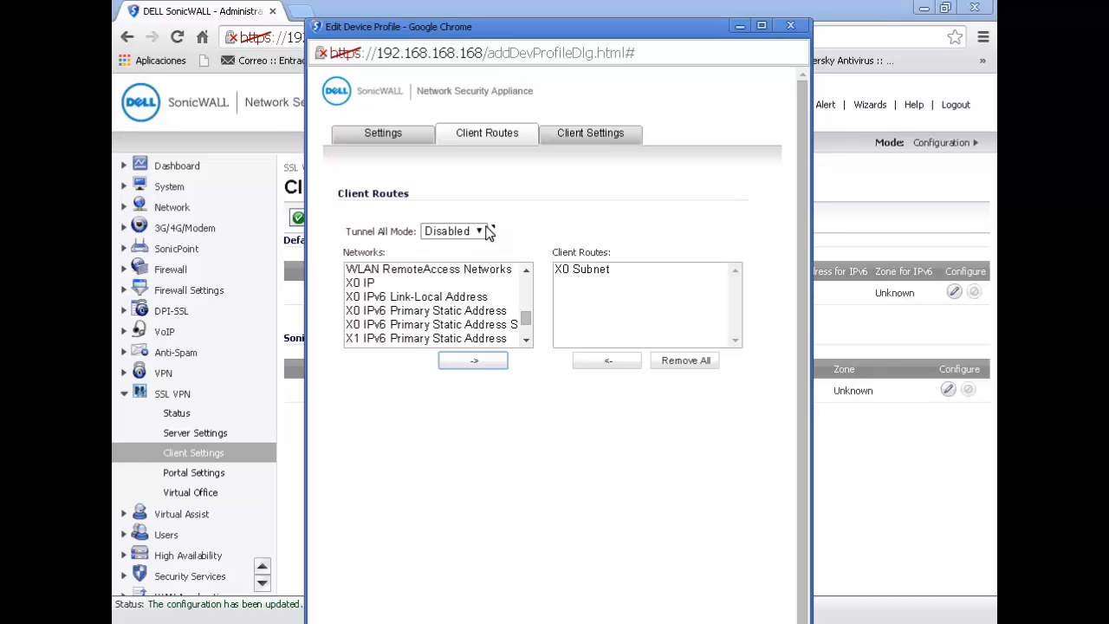
- Set user name and password caching to "Prohibit saving of user name & password" and close the device profile without saving
click(607, 134)
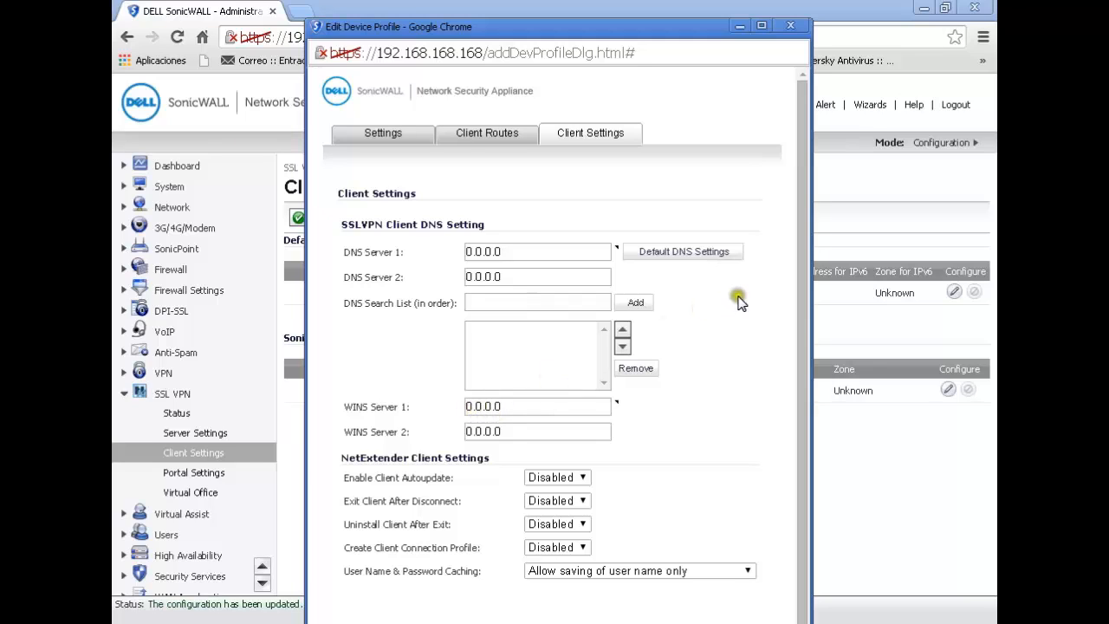
drag(806, 304, 788, 422)
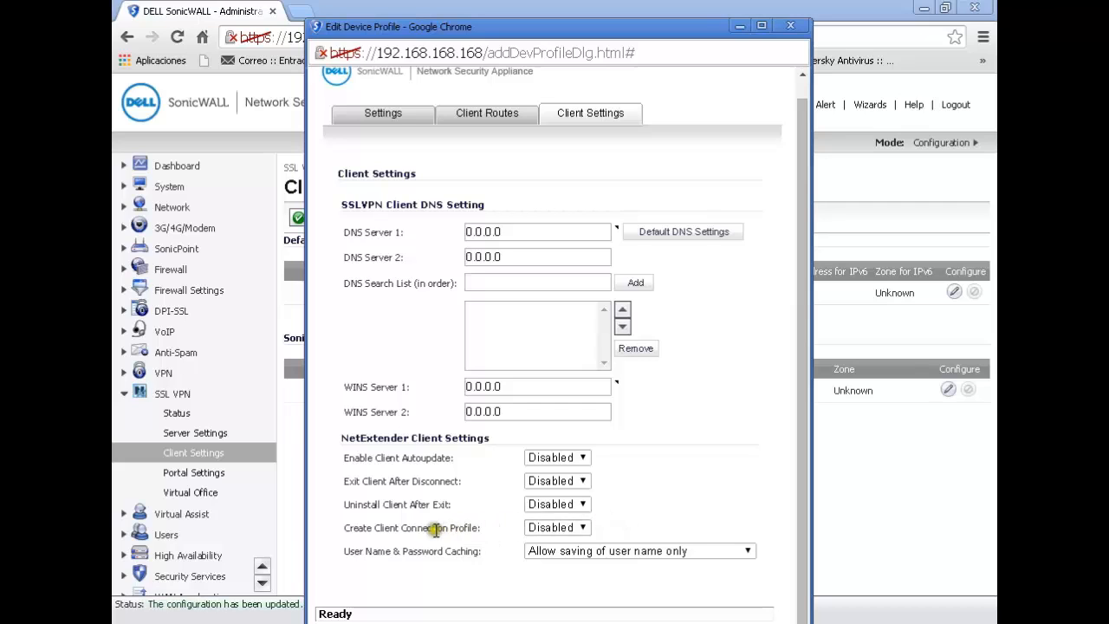
click(572, 528)
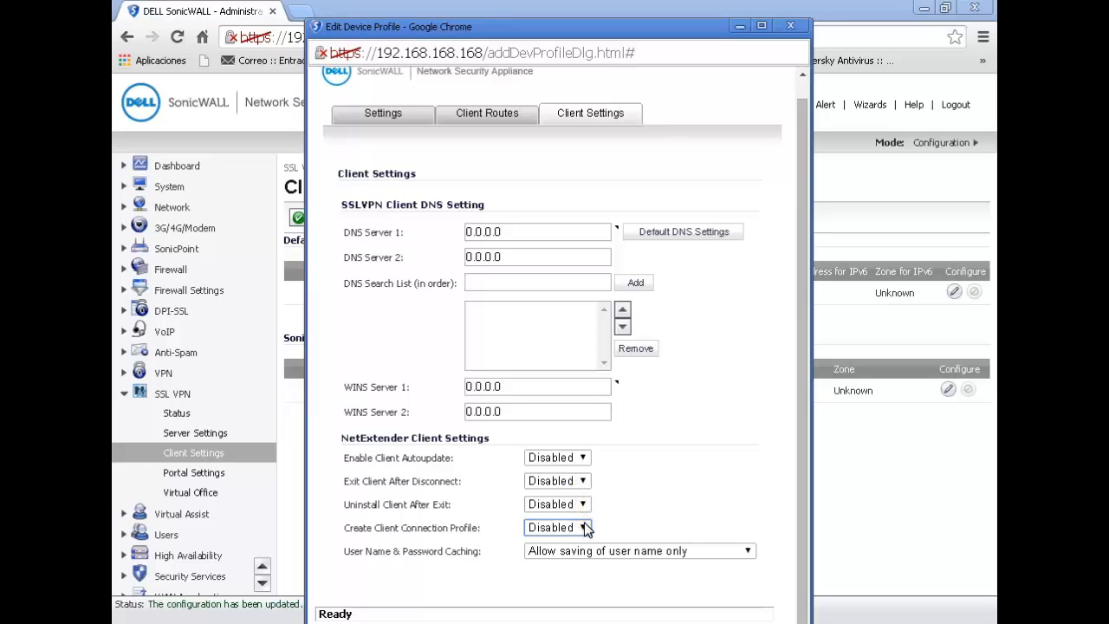
click(601, 554)
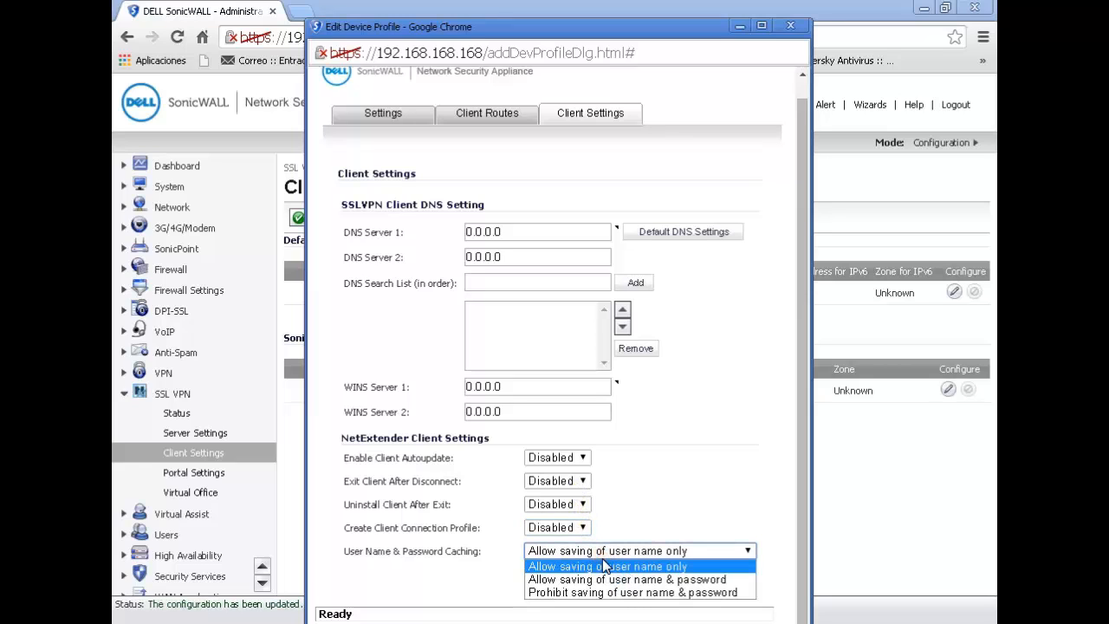
click(607, 593)
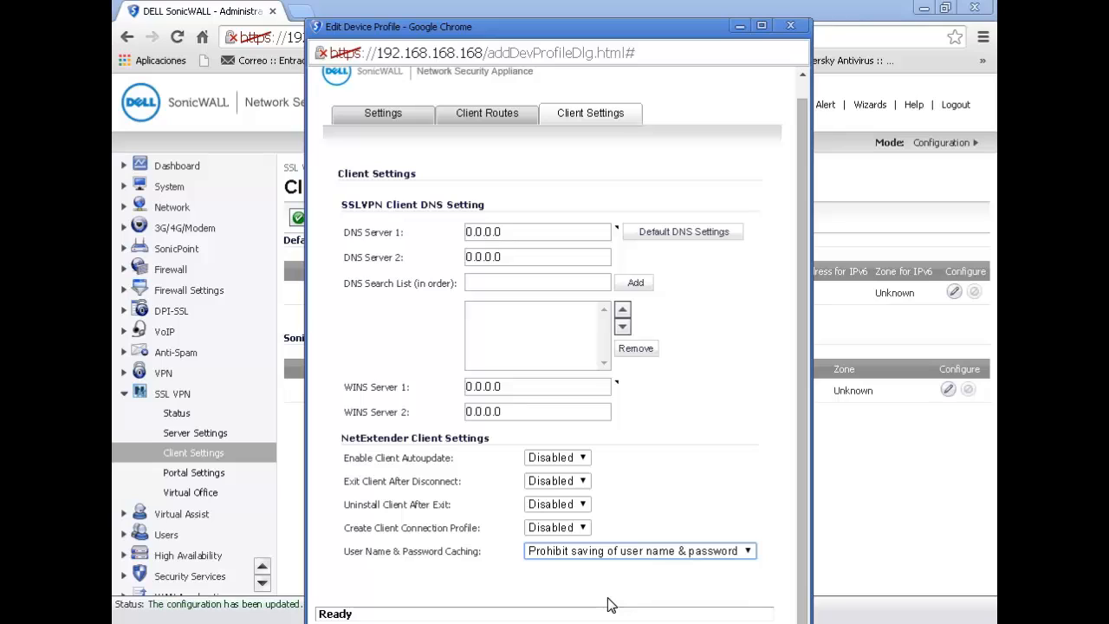
click(802, 105)
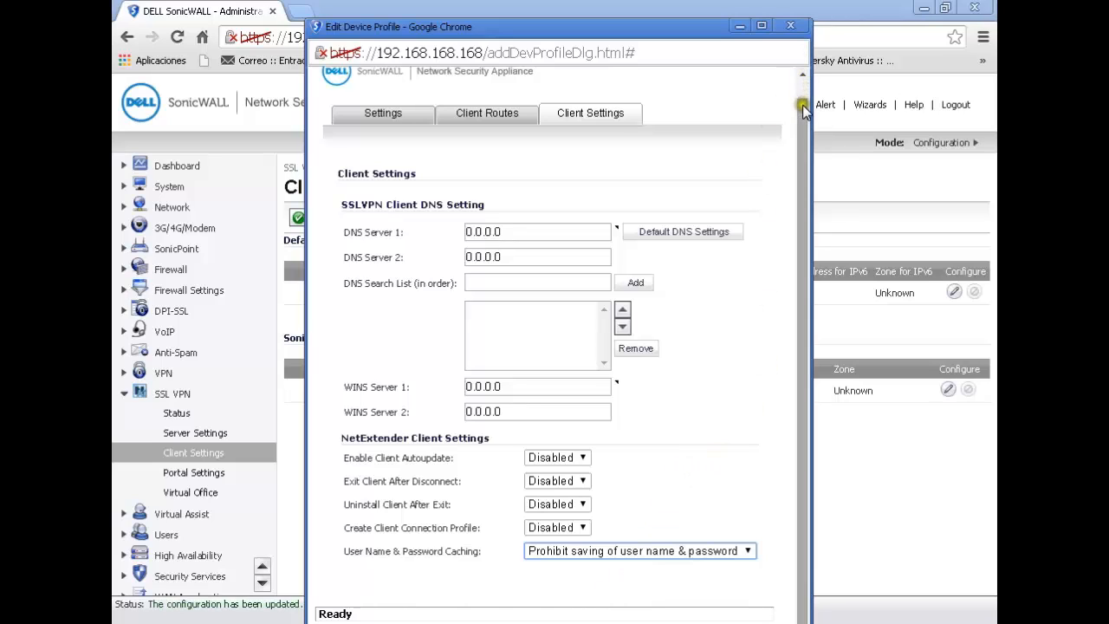
click(787, 26)
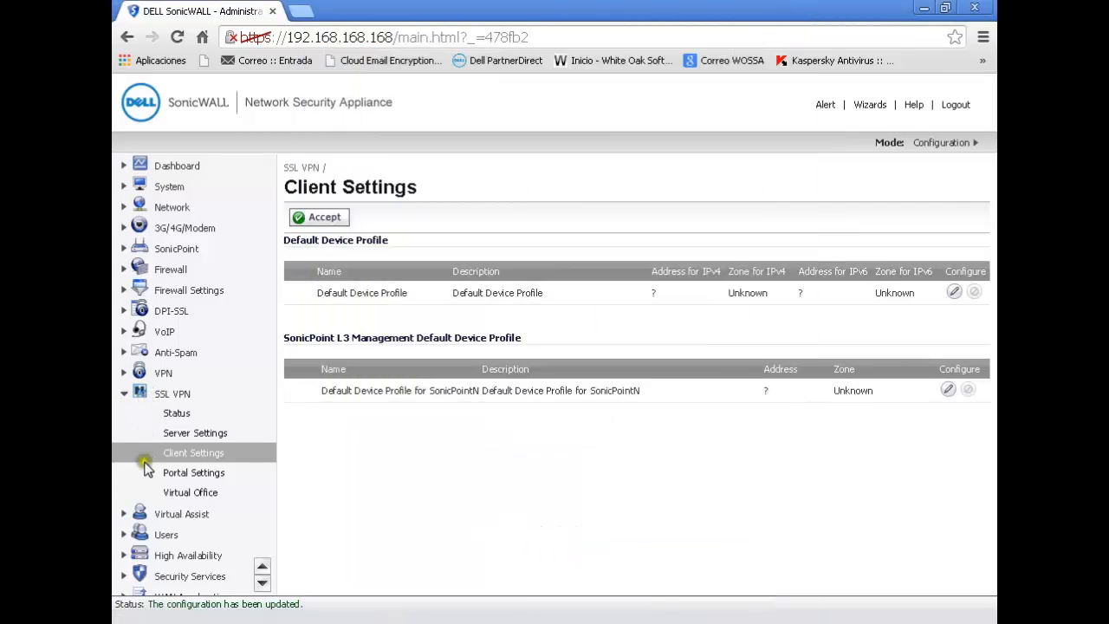
click(125, 395)
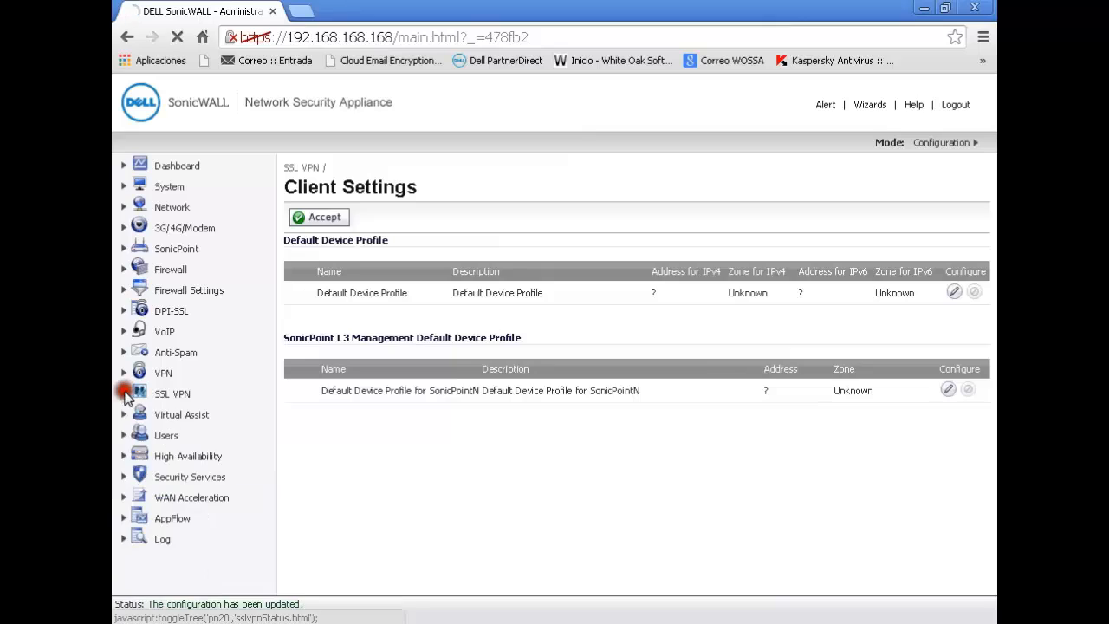
- Start adding a new local user and bring up its group memberships
click(124, 435)
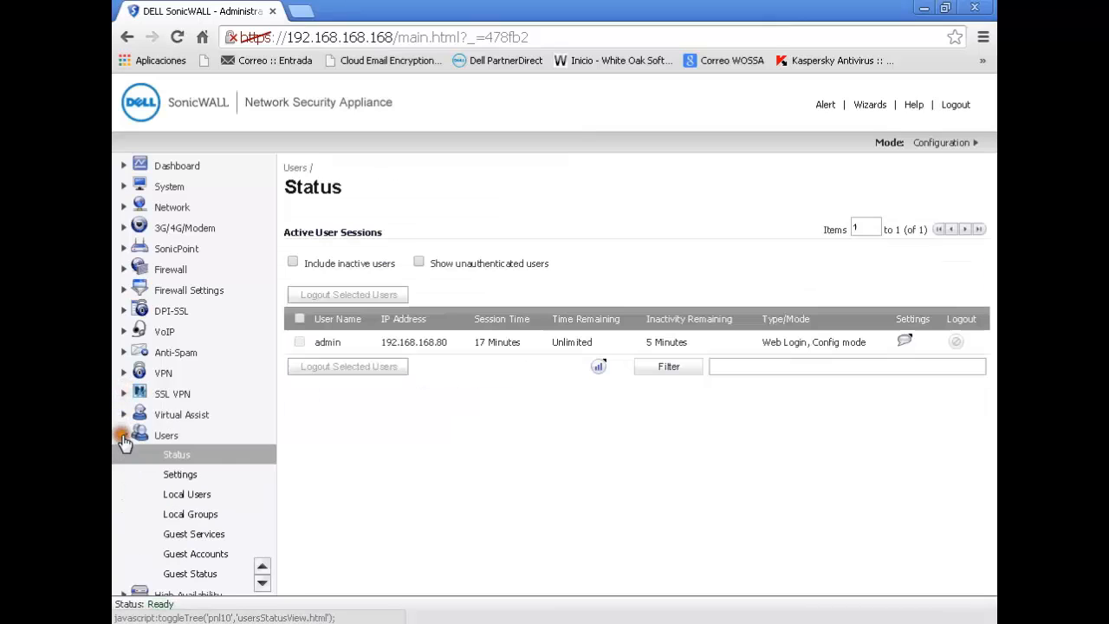
click(187, 494)
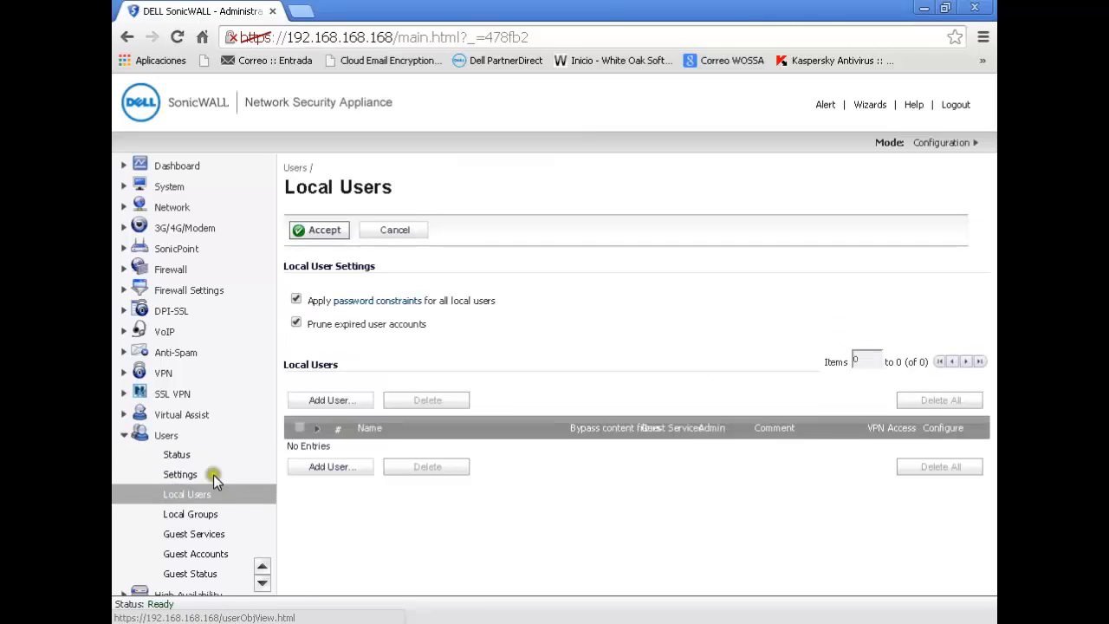
click(330, 401)
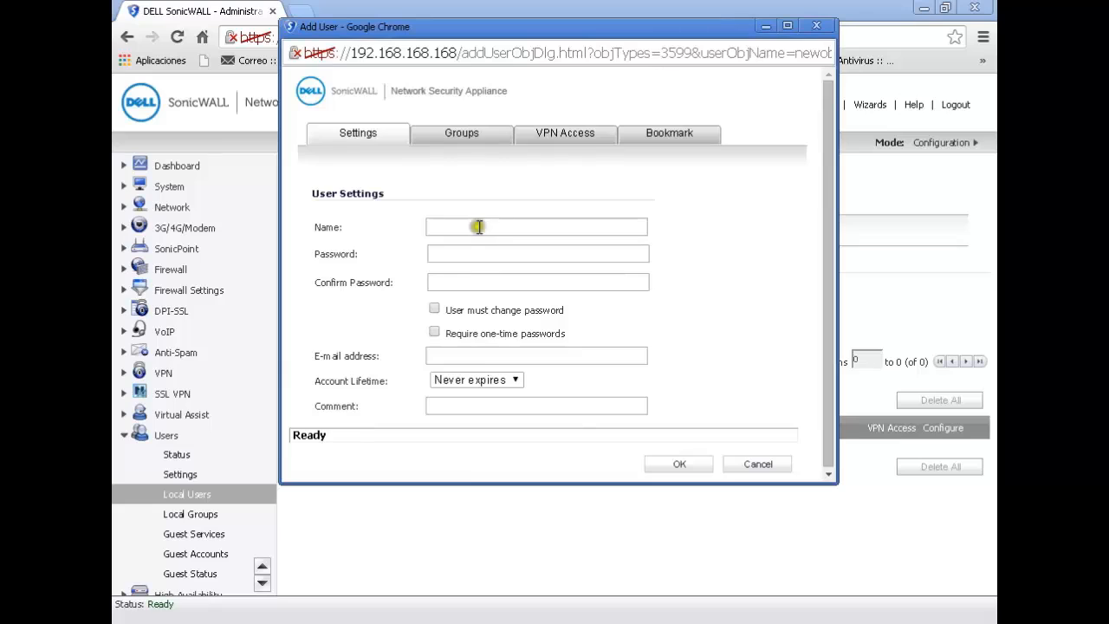
click(464, 136)
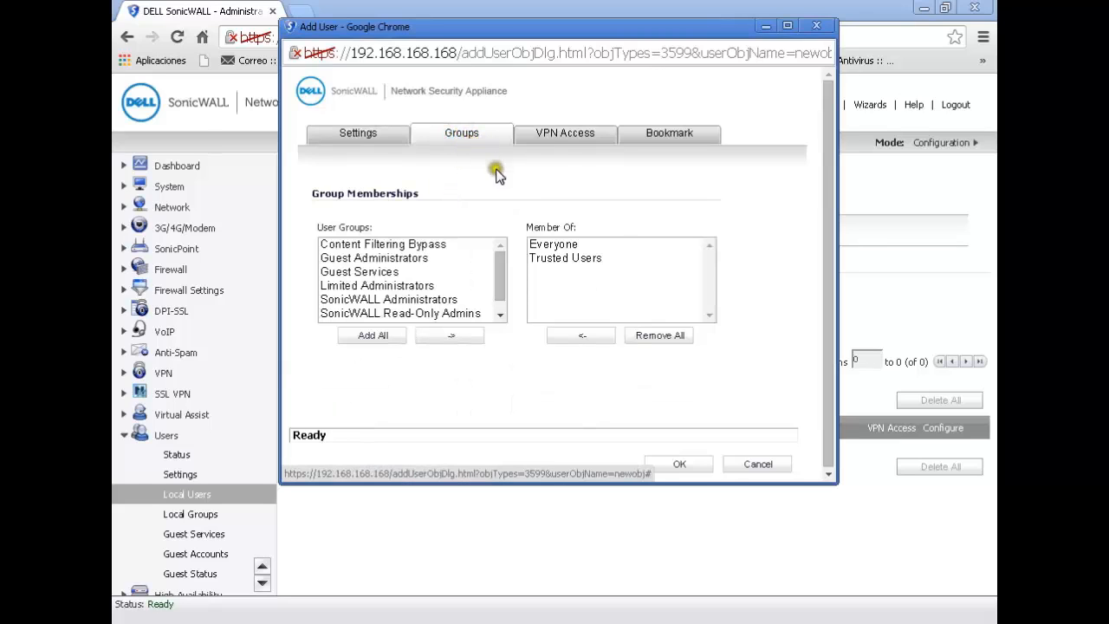
- Add the SSLVPN Services group to the new user's memberships and close the user form without saving
click(545, 259)
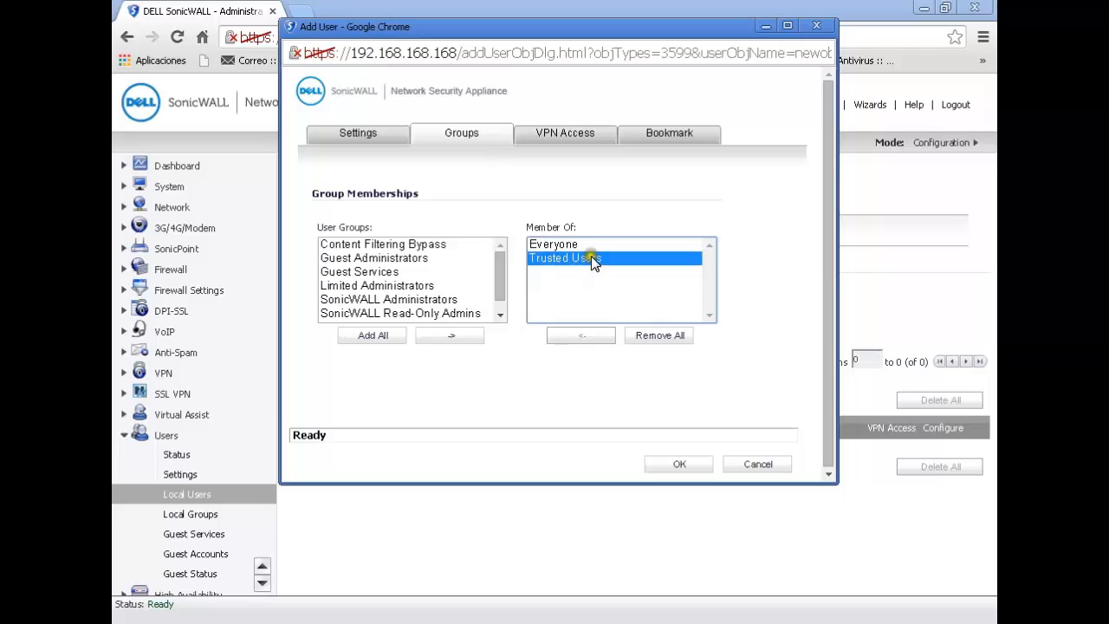
click(501, 280)
drag(502, 279, 502, 288)
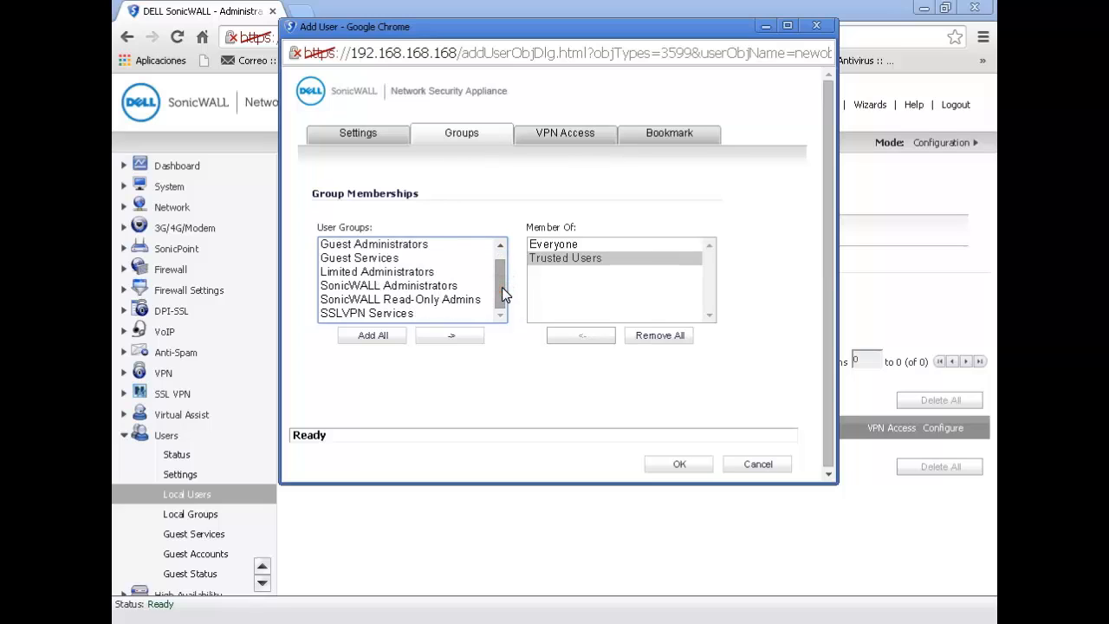
click(380, 313)
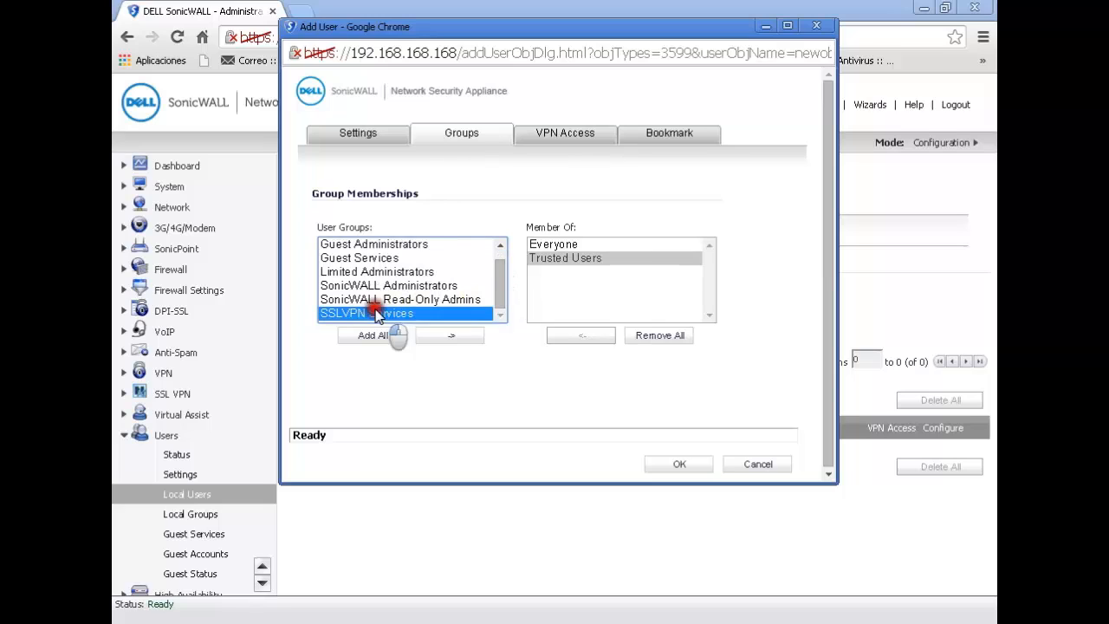
click(444, 343)
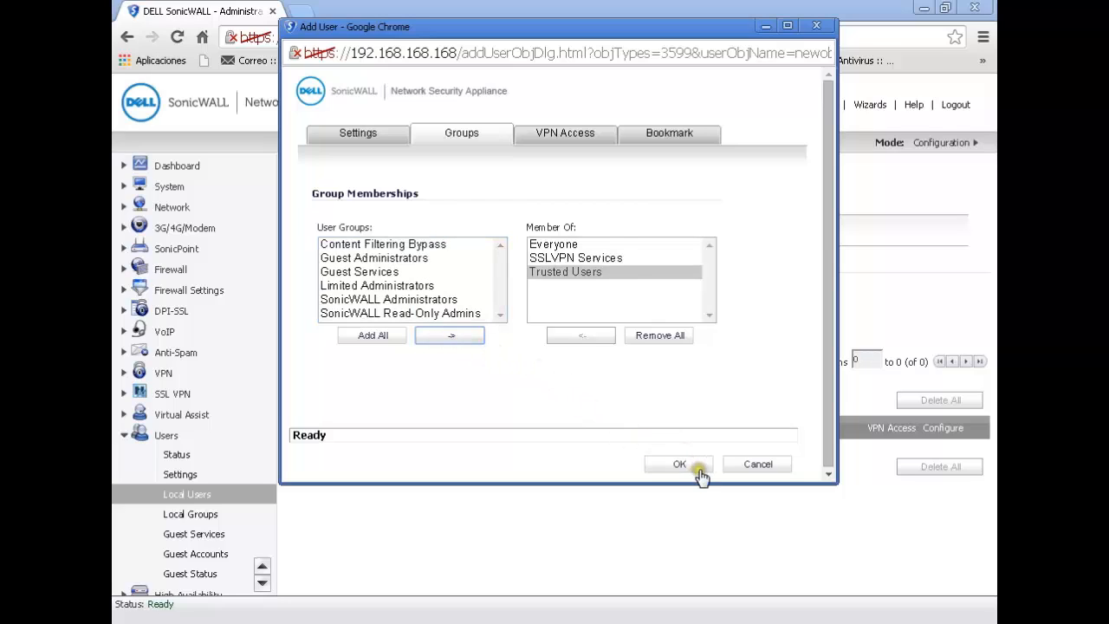
click(817, 26)
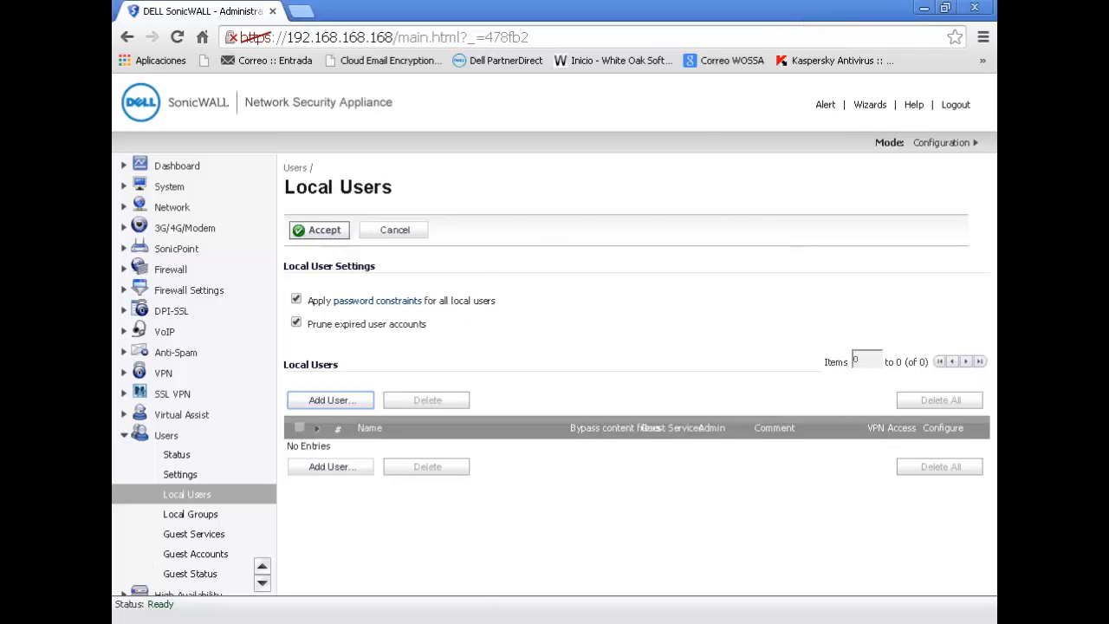
- Launch Dell SonicWALL NetExtender and set its server to 80.80.80.80:4433
click(131, 622)
click(138, 579)
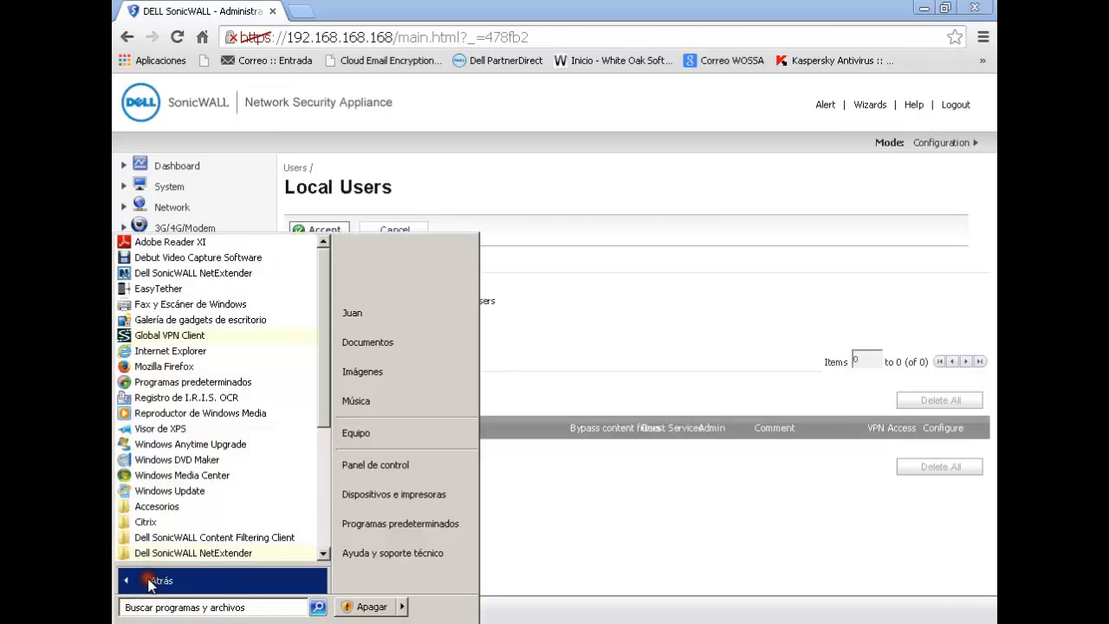
click(191, 273)
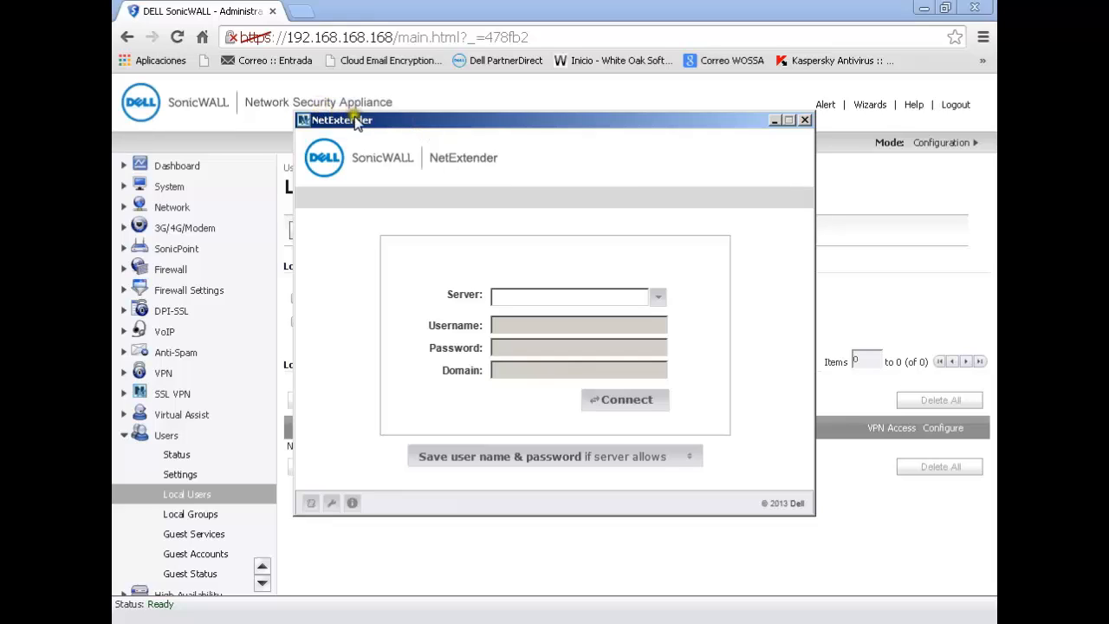
click(603, 294)
text(80.)
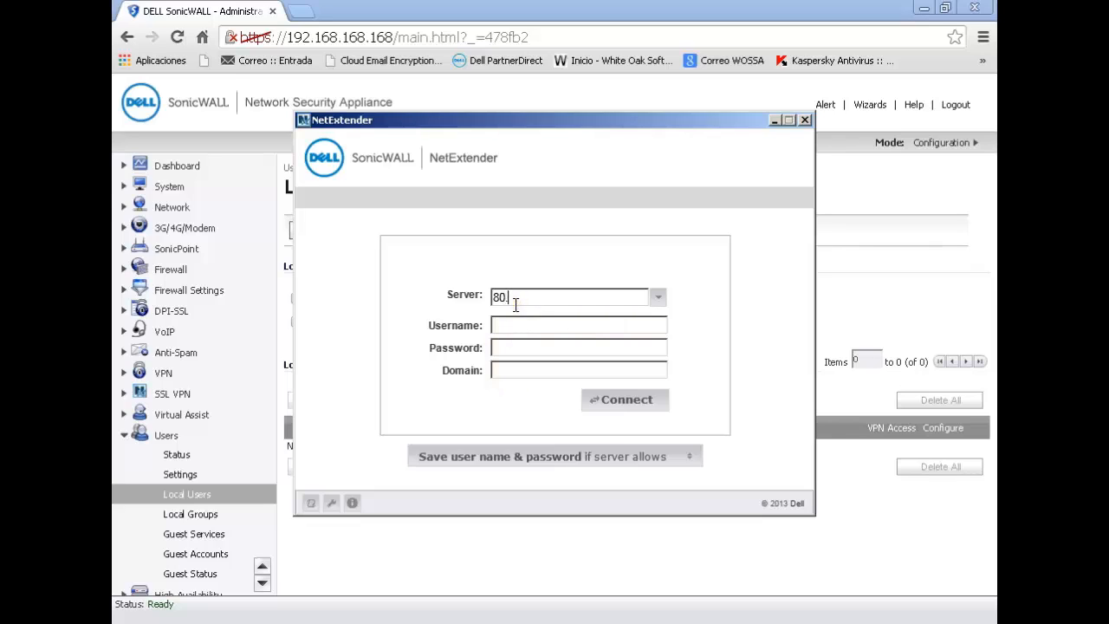
text(80.80.80:4433)
key(Tab)
- Set the NetExtender connection's domain to LocalDomain
click(513, 351)
click(506, 369)
text(Local)
text(Doamin)
key(BackSpace)
key(BackSpace)
key(BackSpace)
key(BackSpace)
text(main)
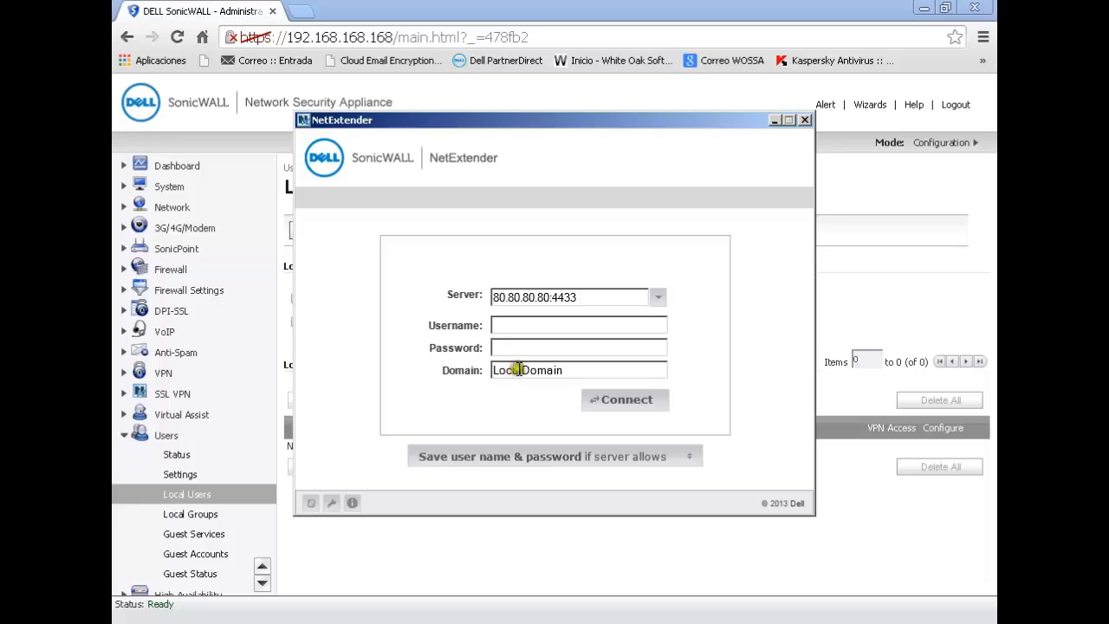
- Review the SSL VPN server settings and client settings in the SonicWALL console and return to the NetExtender window
click(175, 394)
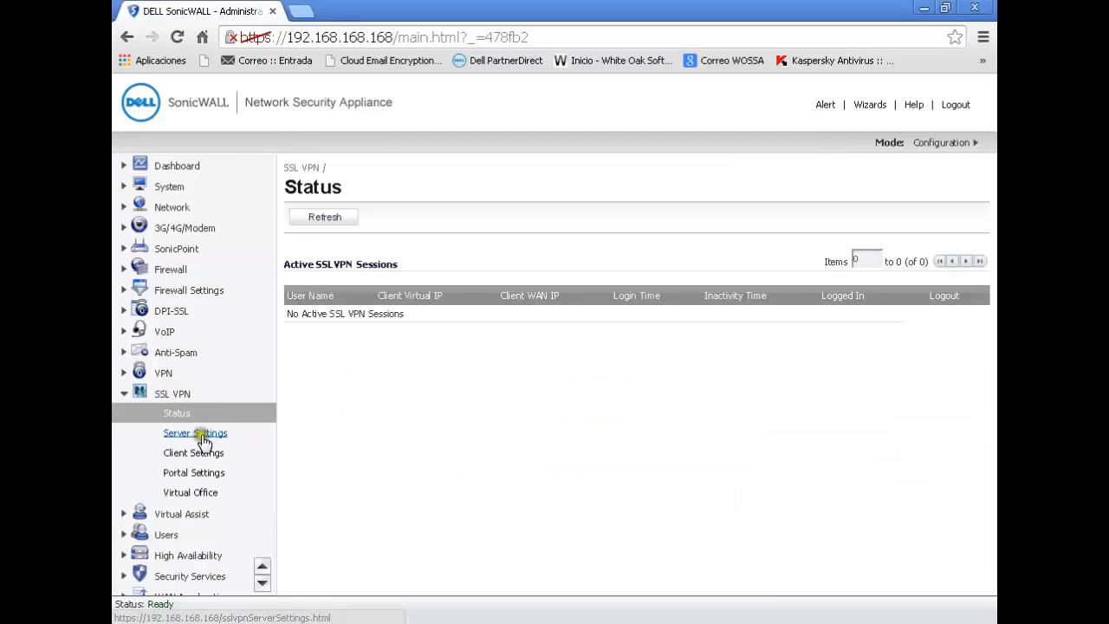
click(197, 435)
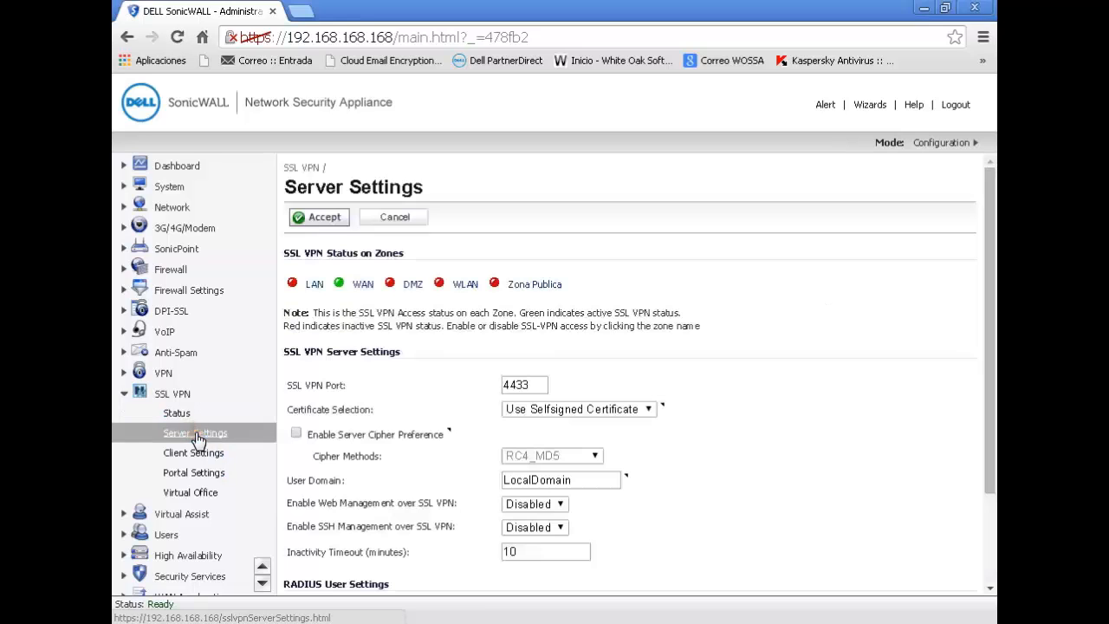
click(192, 455)
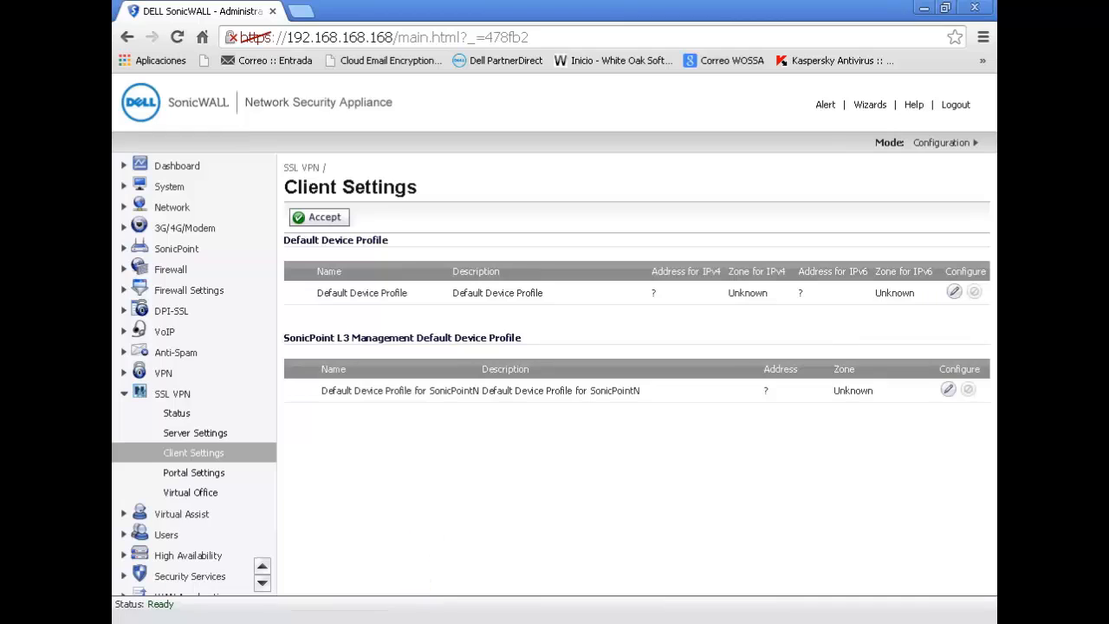
key(alt+Tab)
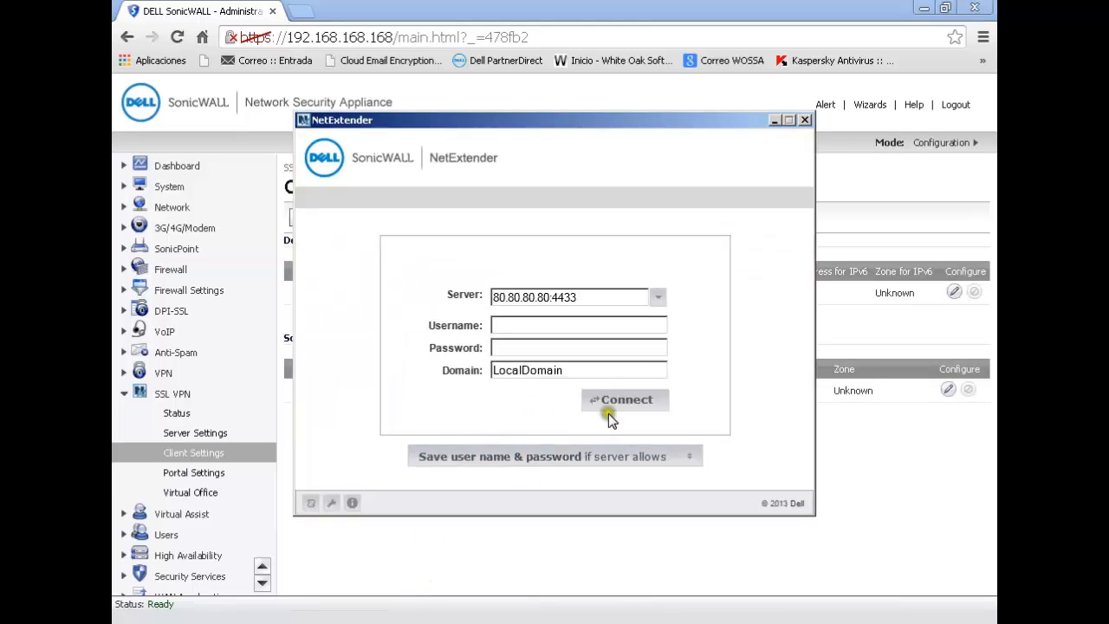